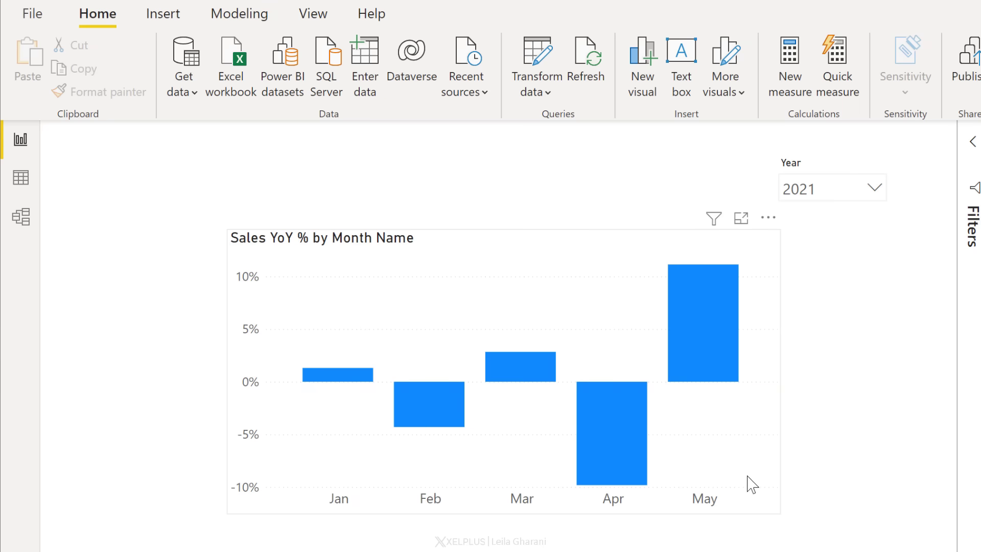
Open conditional formatting for the Sales YoY % chart's bar colour and set Format style to Rules
left_click(765, 509)
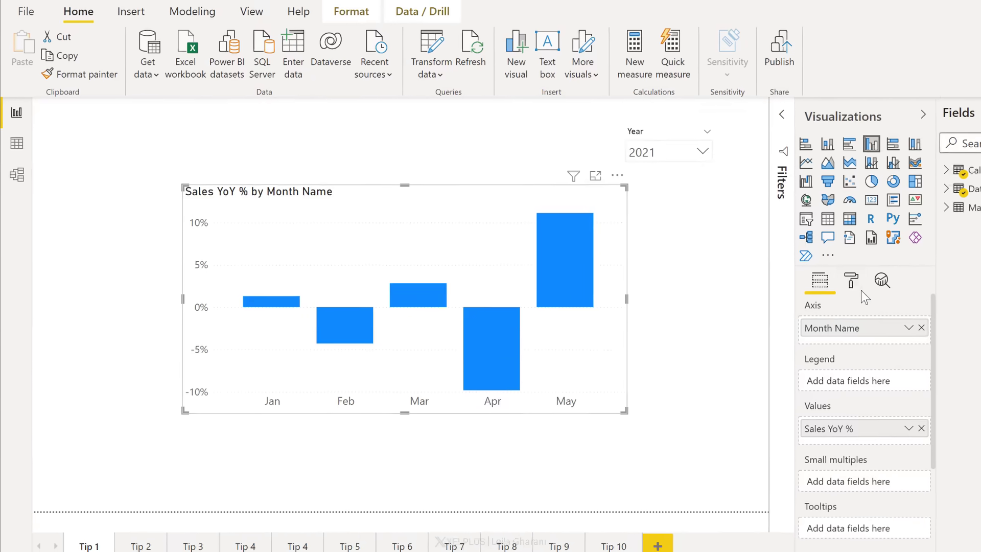
left_click(837, 280)
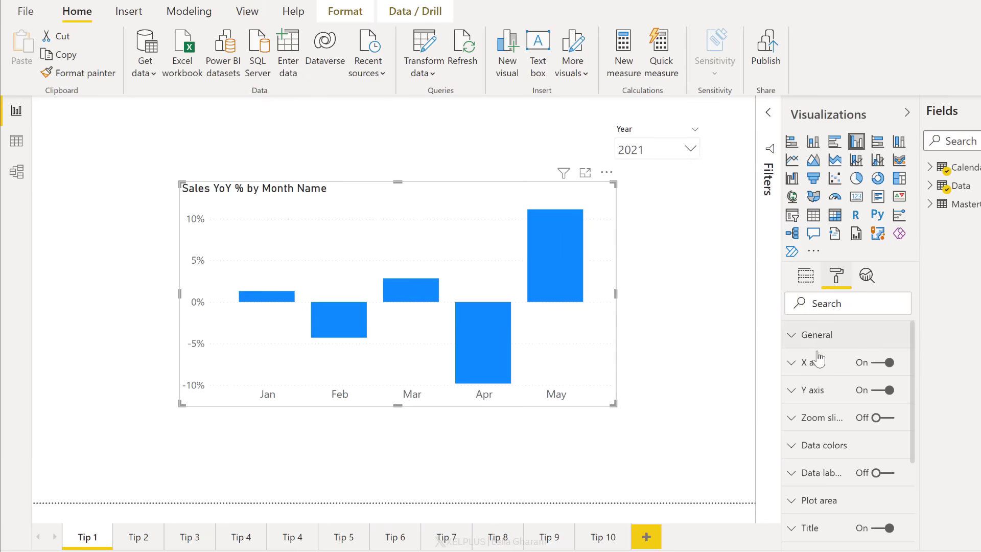
left_click(792, 457)
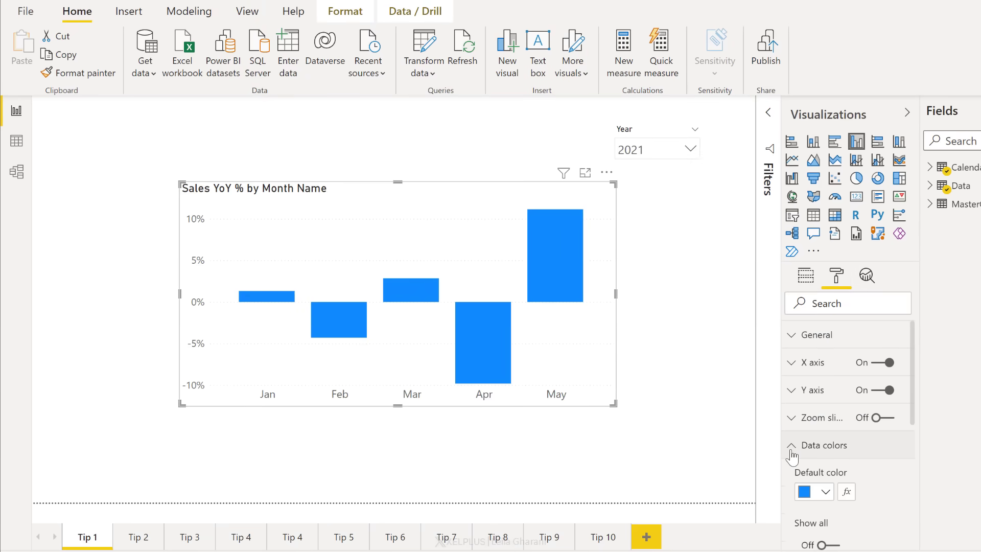
left_click(845, 491)
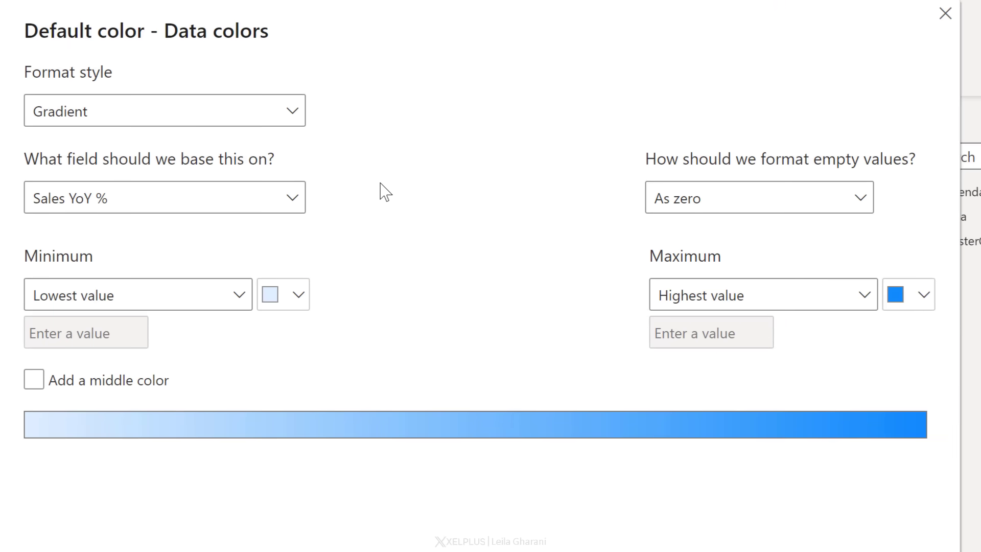
left_click(292, 112)
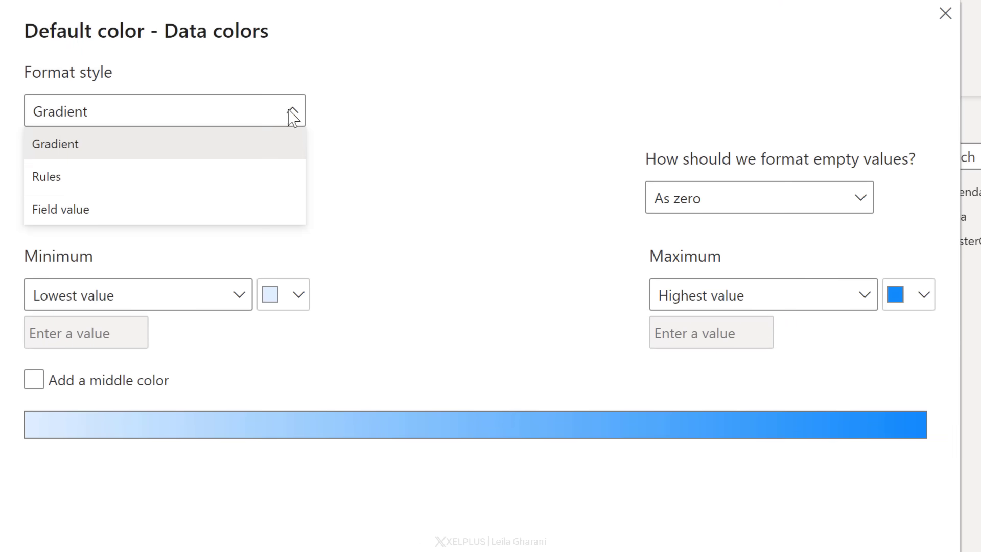
left_click(144, 174)
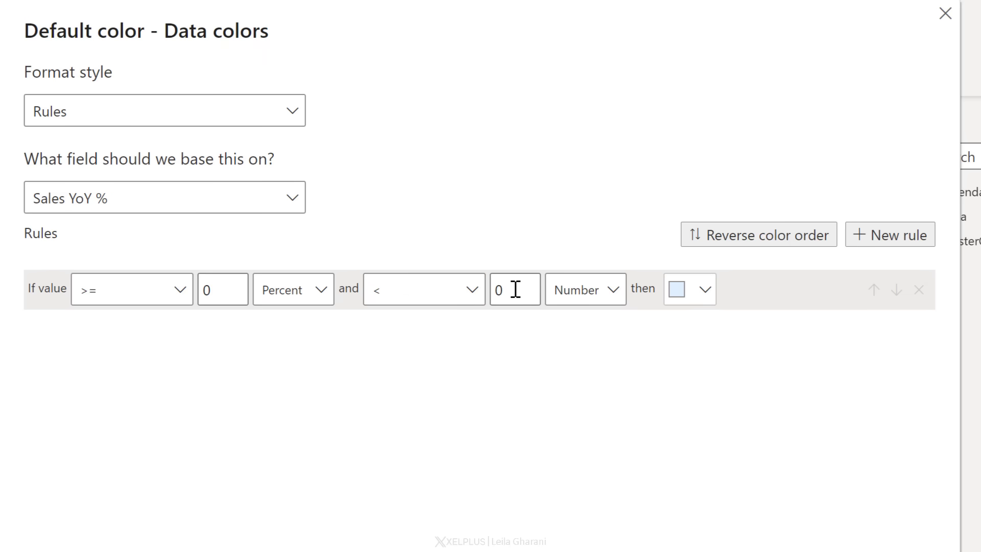
Colour the first rule light pink and add a second rule from 0 (Number) up to Max
left_click(704, 296)
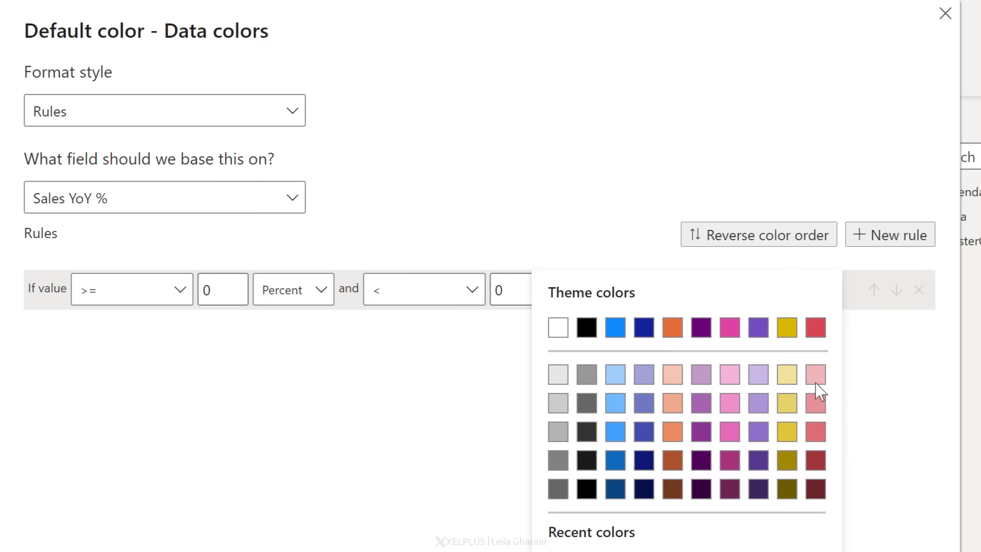
left_click(816, 378)
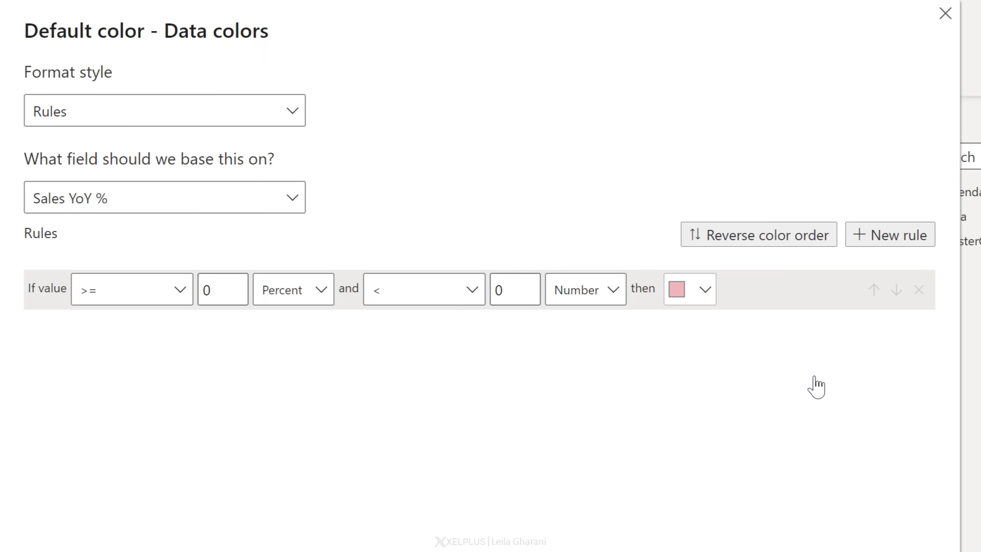
left_click(875, 236)
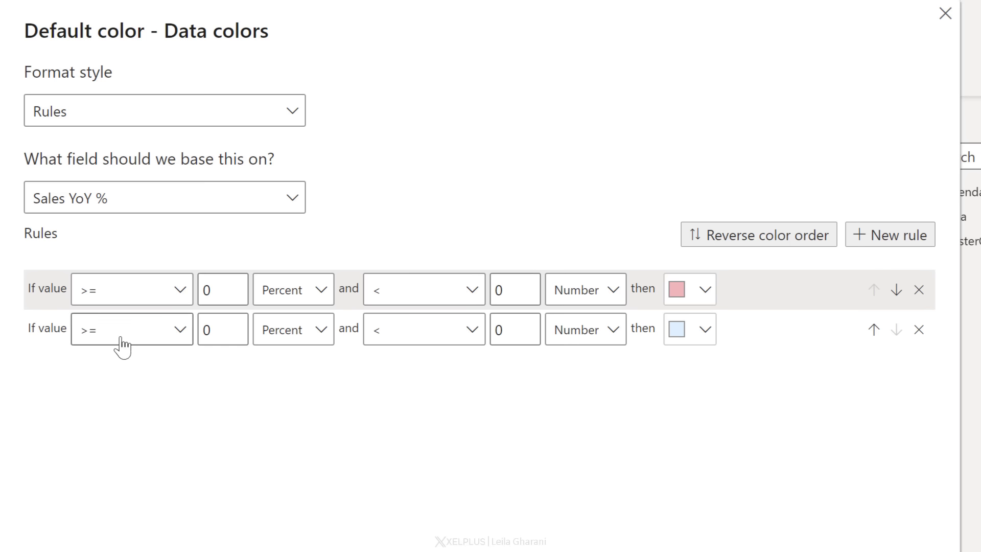
left_click(320, 340)
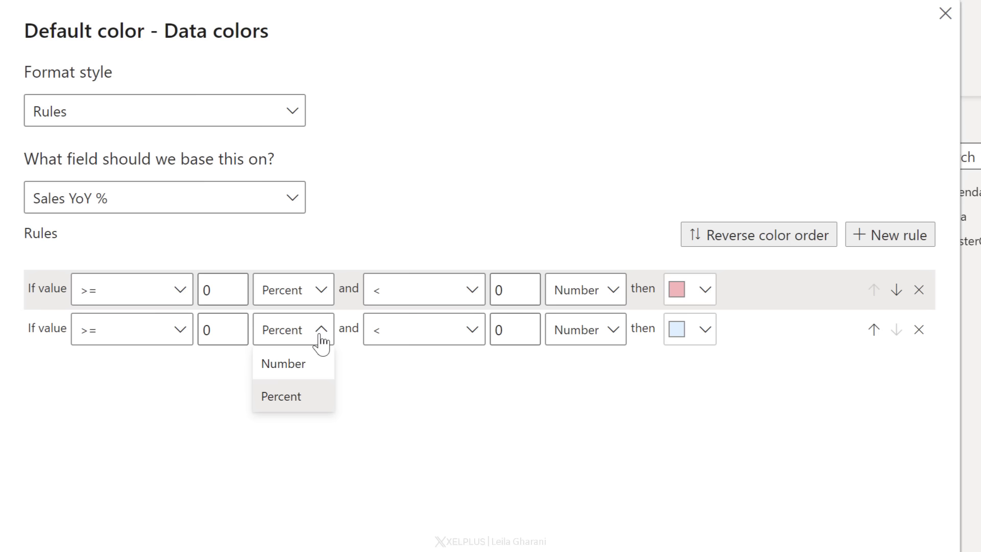
left_click(304, 366)
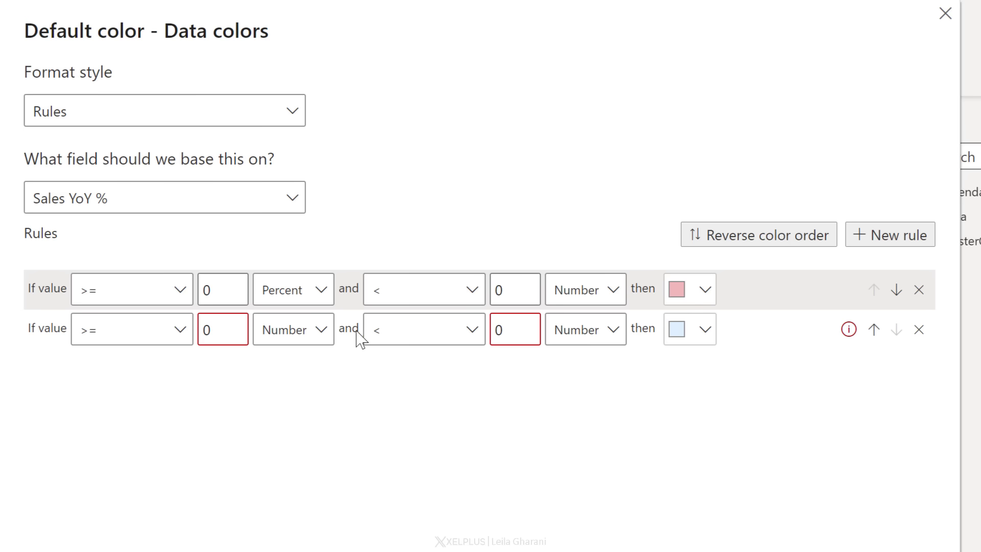
double_click(503, 328)
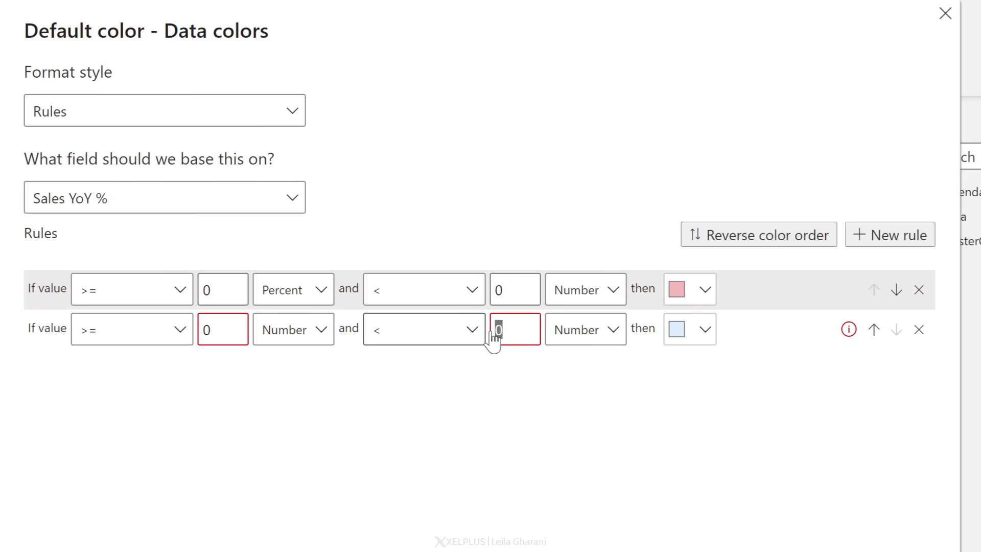
key("BackSpace")
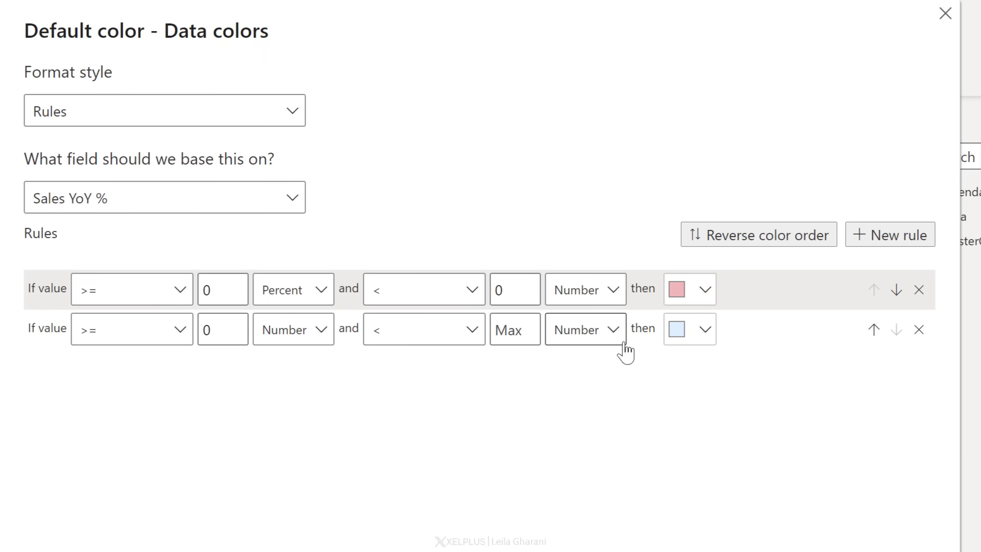
Colour the second rule custom green #648B59 and confirm the colour rules
left_click(701, 338)
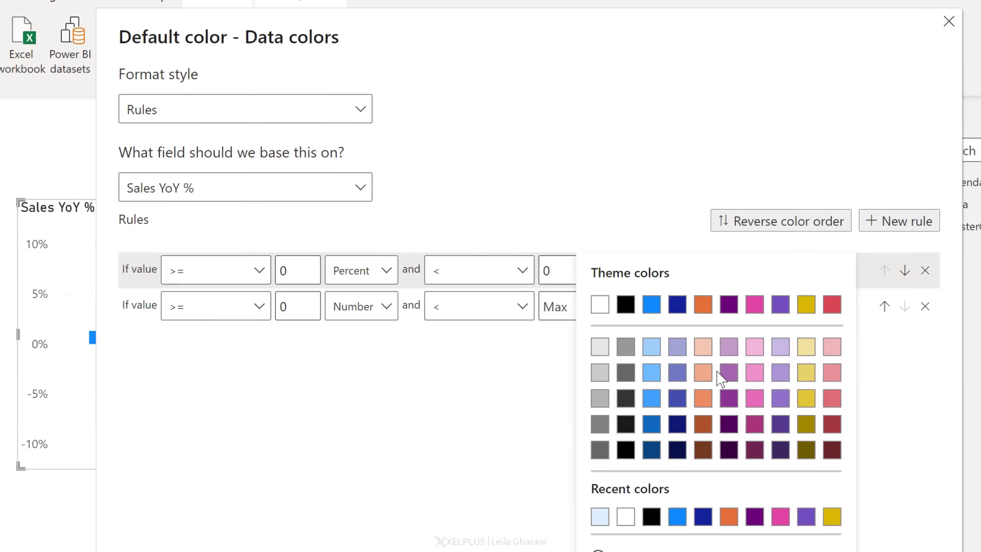
left_click(714, 480)
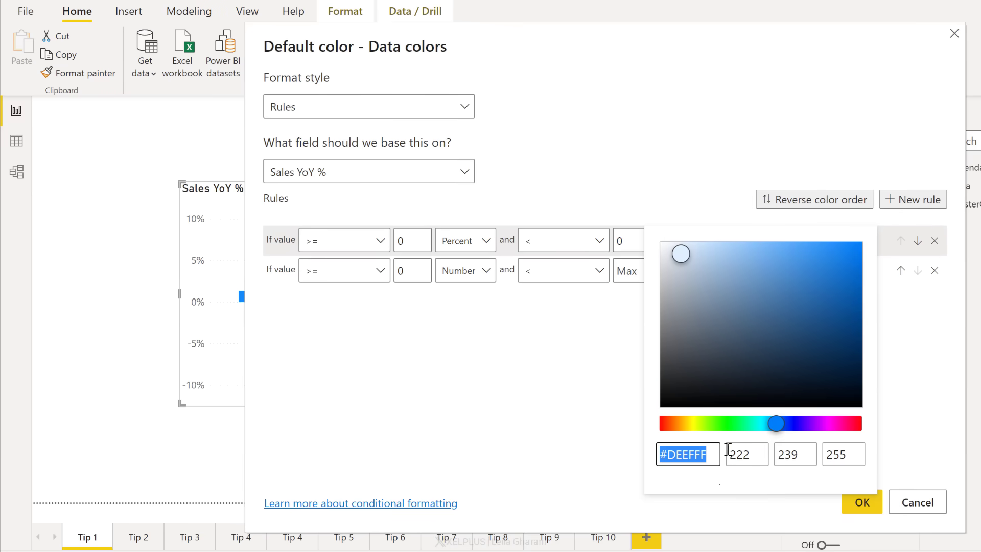
left_click(719, 424)
left_click(722, 307)
left_click(727, 314)
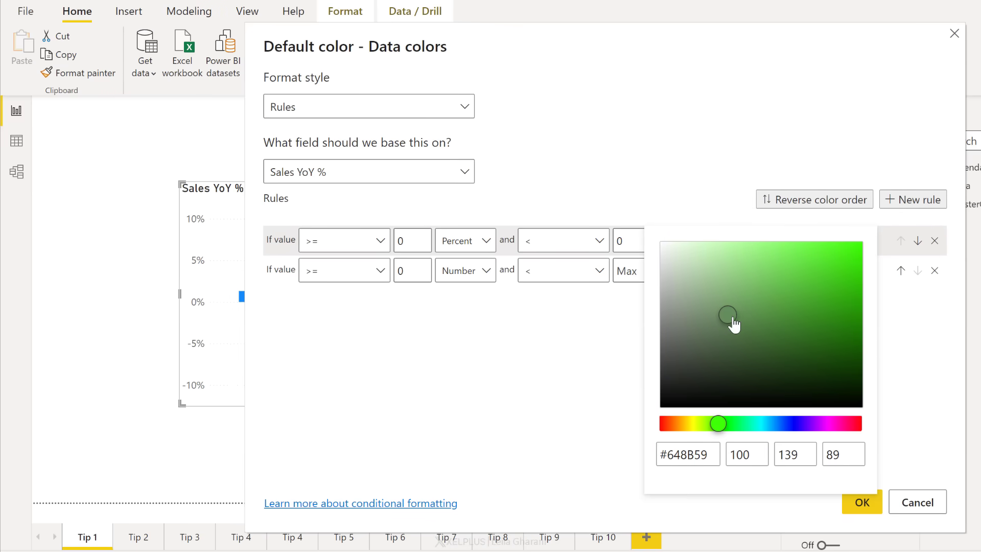
left_click(634, 332)
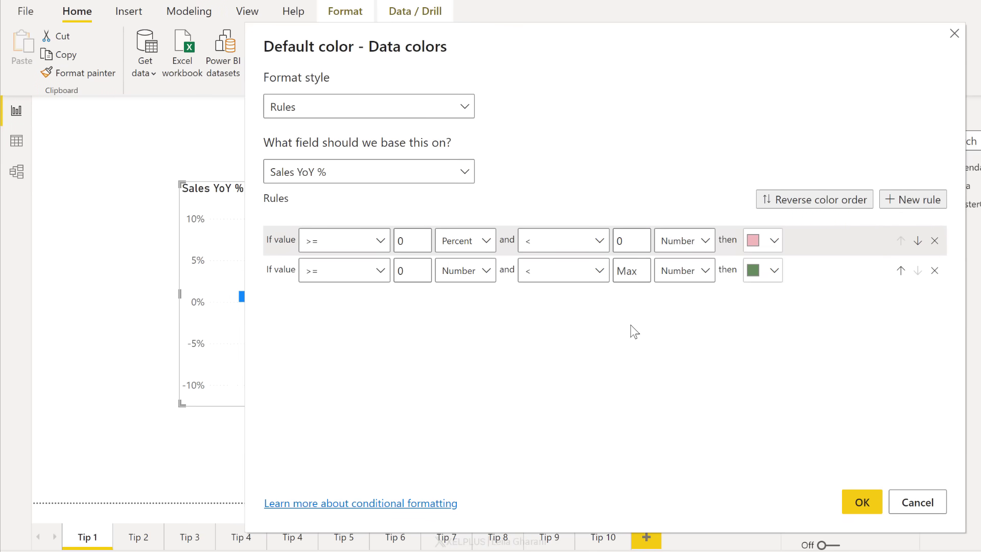
left_click(861, 502)
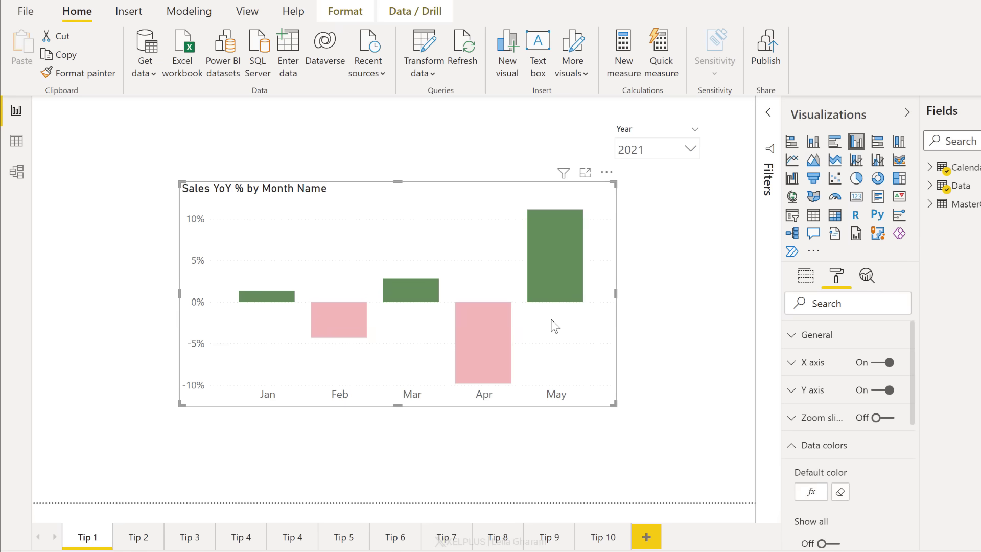
On the 2020 cards page, nudge the Total Sales SPLY card lower and select the sales cards
left_click(693, 152)
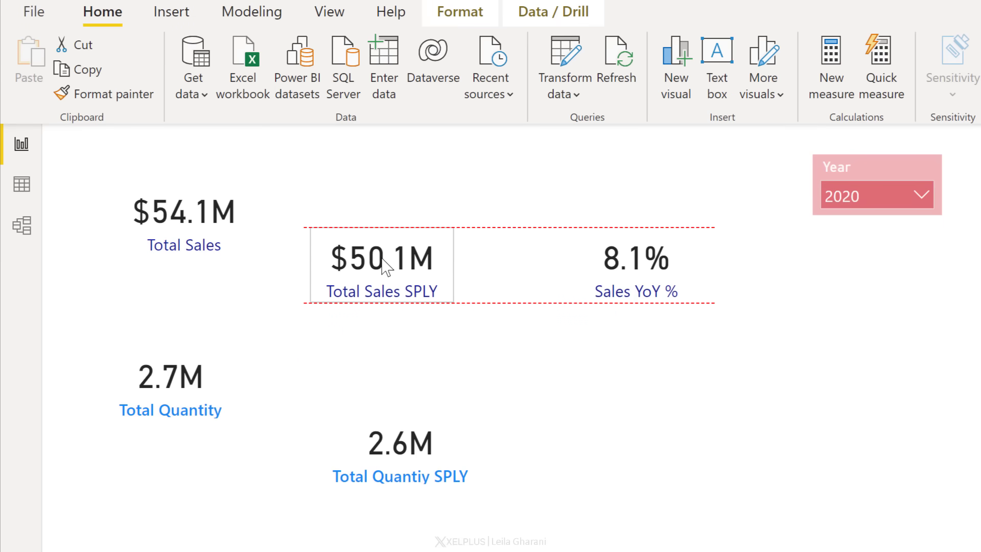
left_click_drag(383, 258, 395, 222)
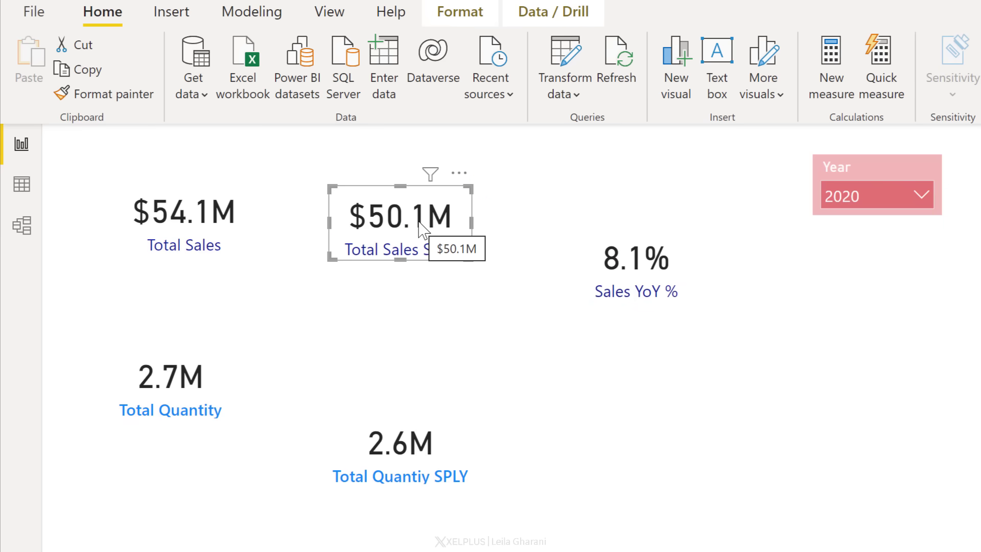
left_click_drag(418, 223, 405, 292)
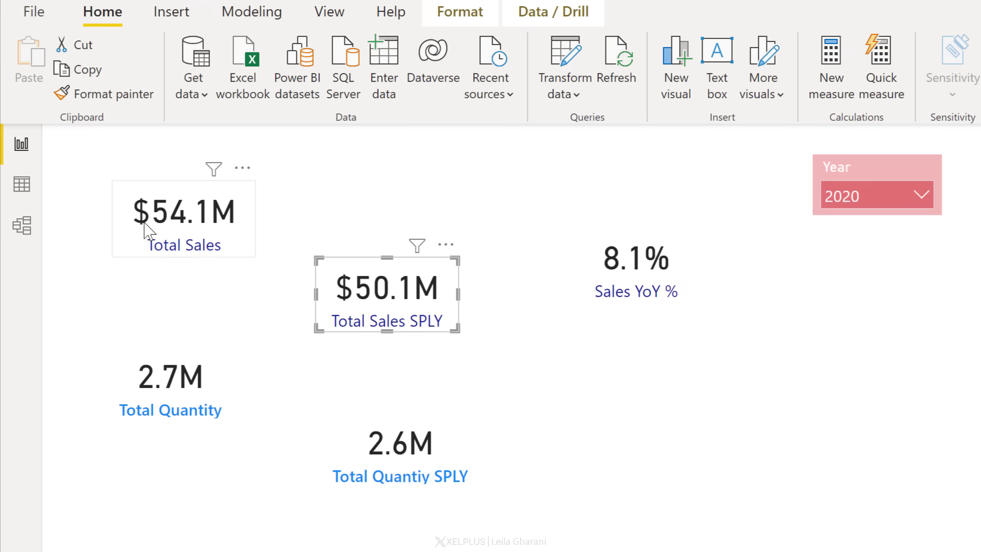
left_click_drag(75, 151, 762, 378)
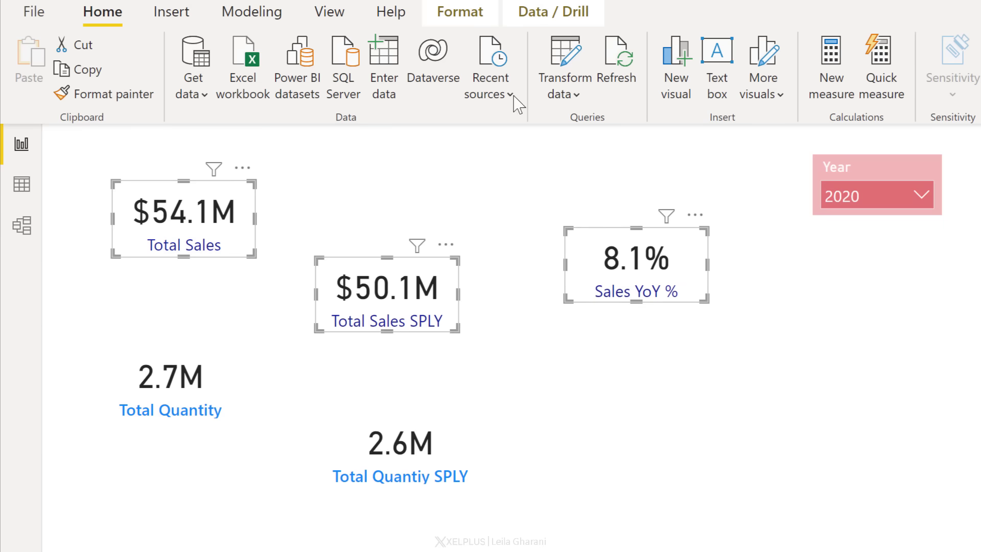
Align the three sales cards along their tops and space them evenly across
left_click(440, 23)
left_click(450, 96)
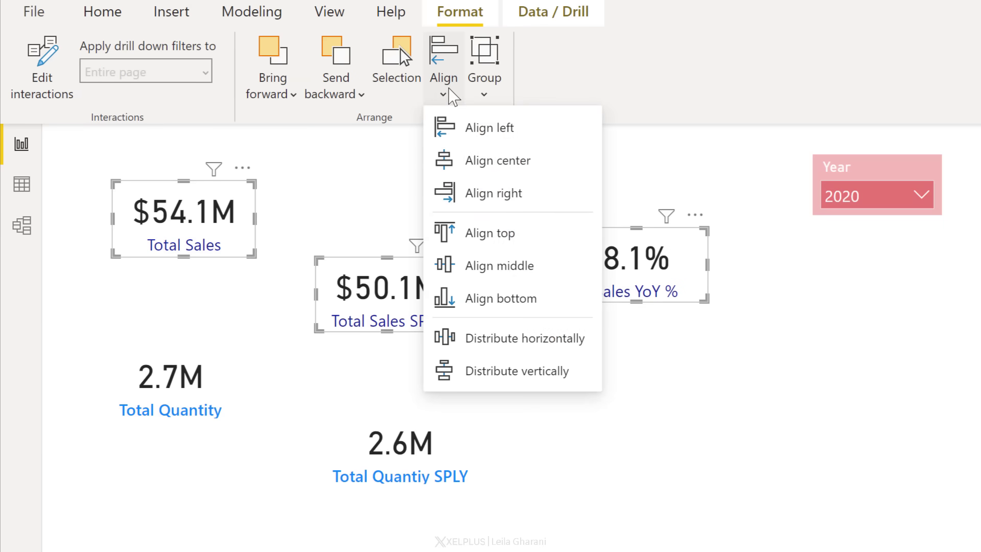
left_click(441, 231)
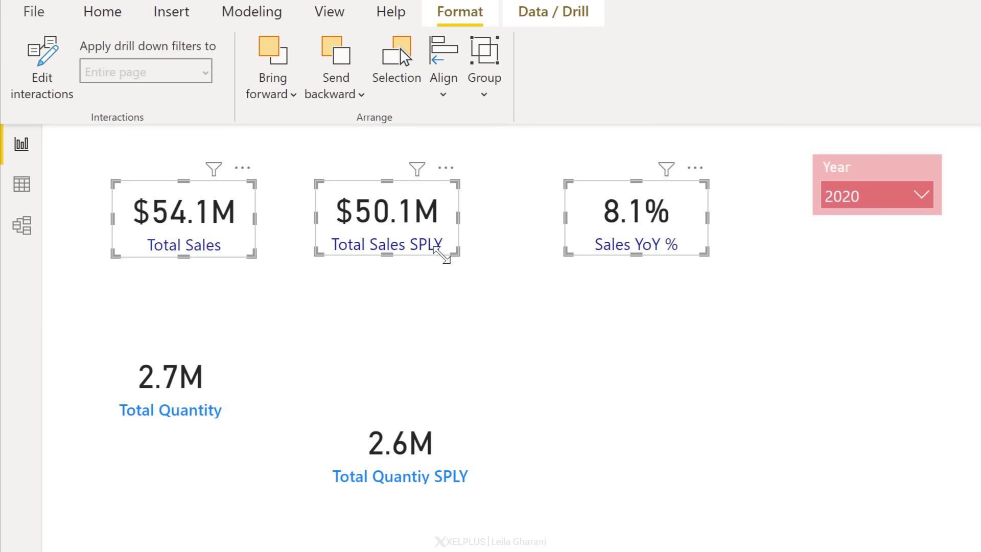
left_click(437, 97)
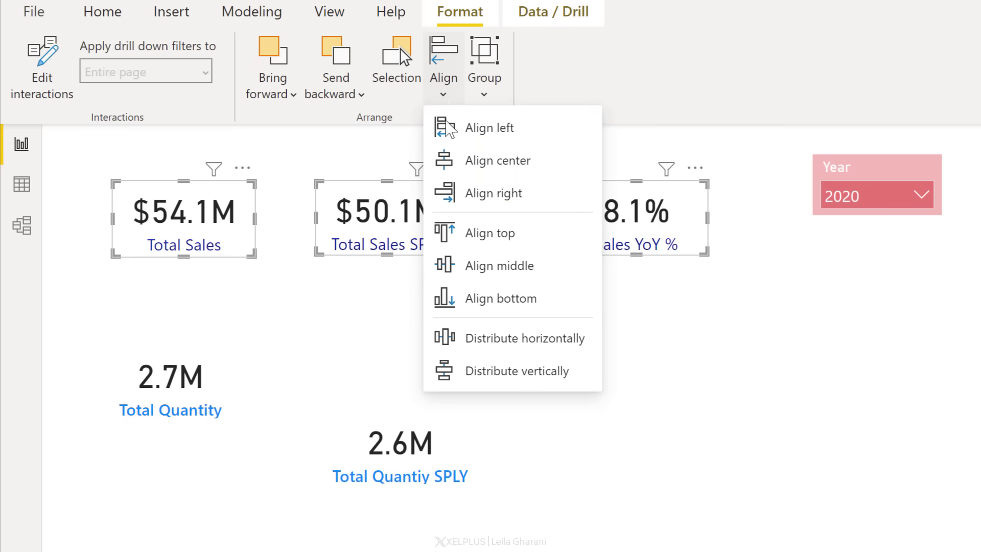
left_click(505, 342)
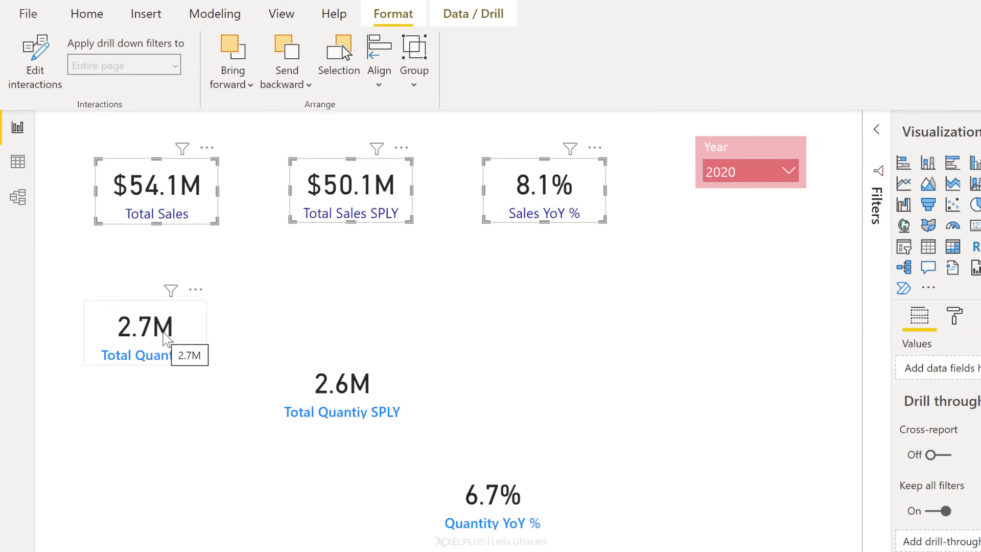
Left-align the three quantity cards, distribute them vertically, and shift them slightly up and right
left_click(167, 341)
left_click(340, 412, "ctrl")
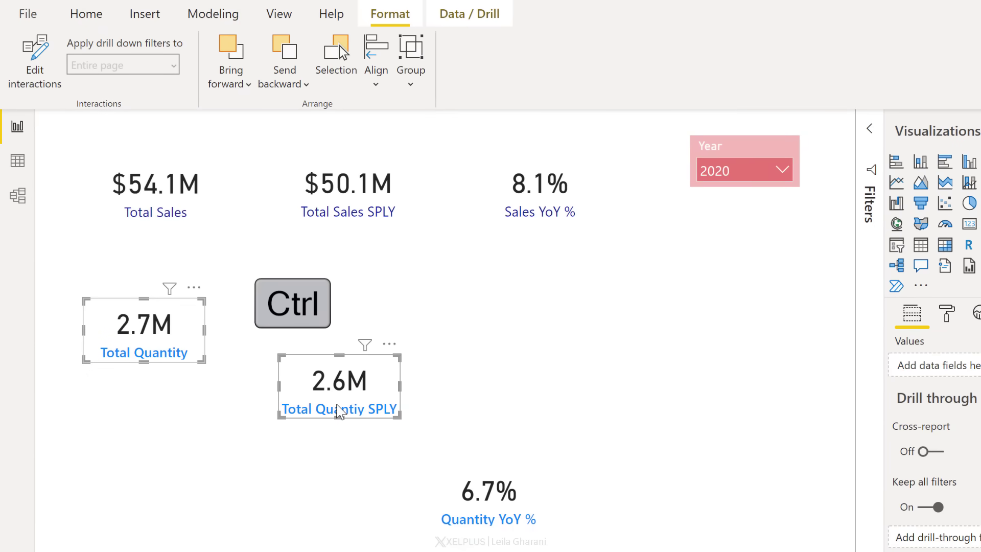
left_click(455, 518, "ctrl")
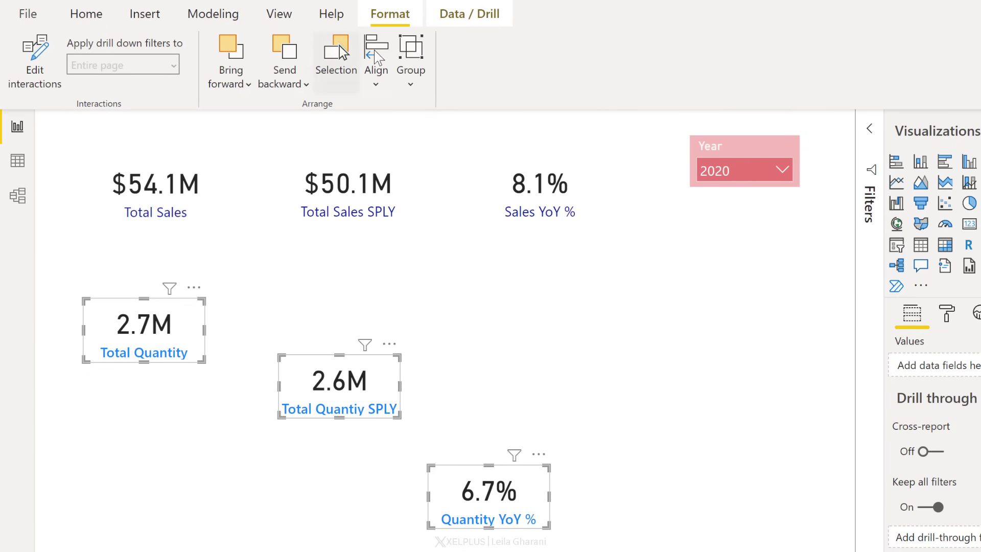
left_click(379, 81)
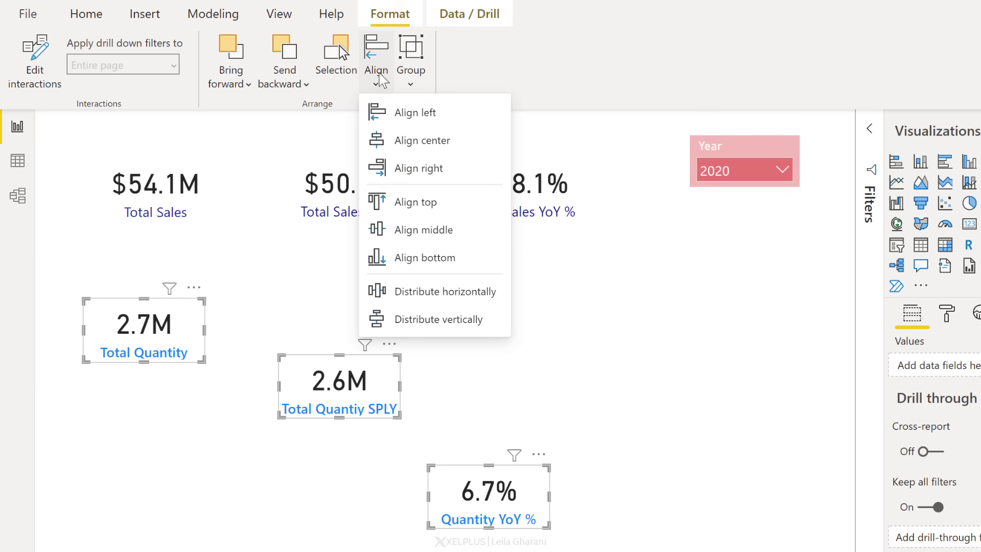
left_click(404, 114)
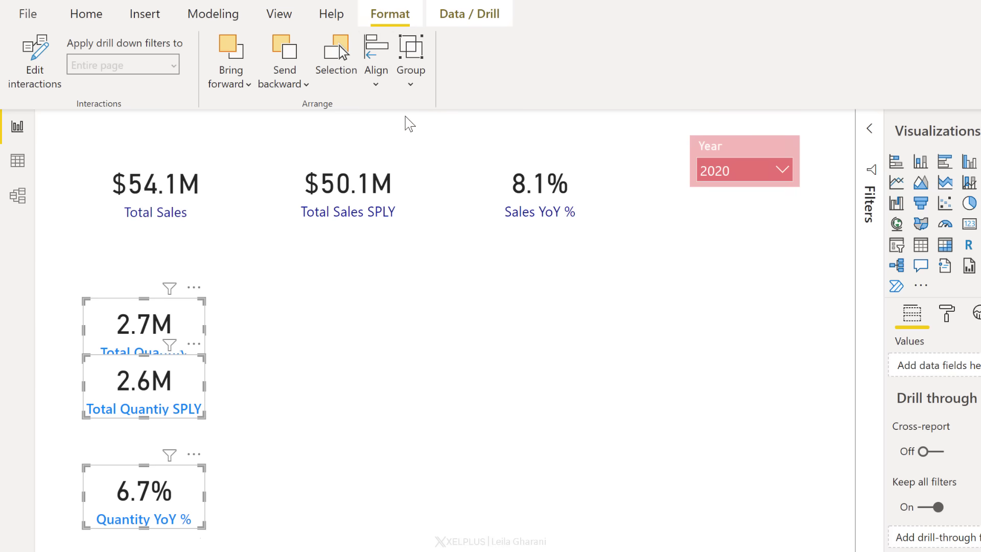
left_click(386, 79)
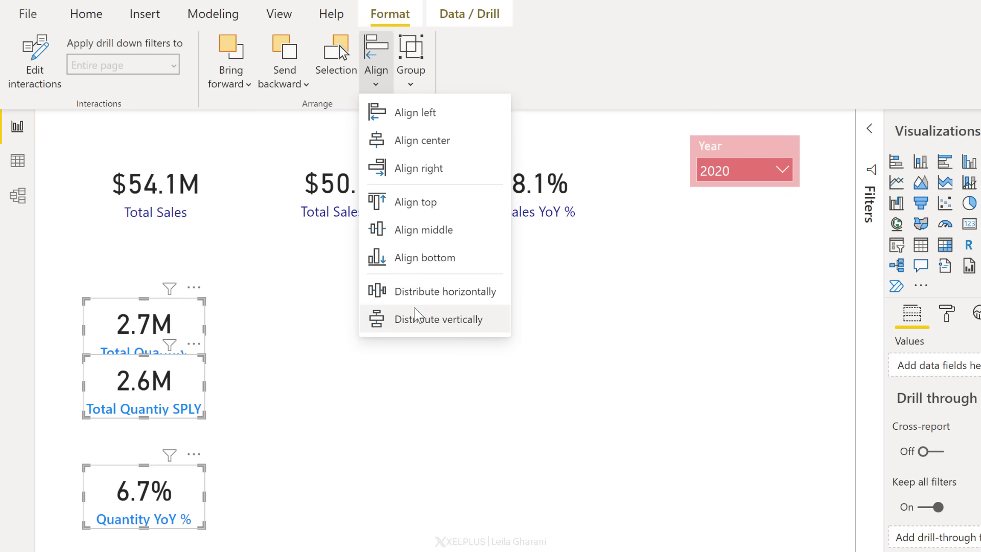
left_click(427, 320)
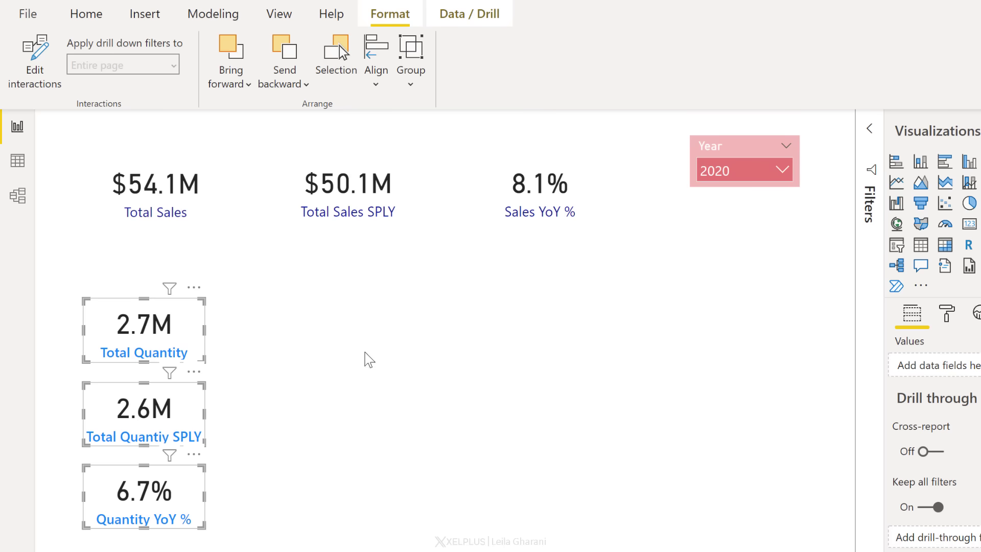
left_click_drag(193, 329, 210, 290)
left_click(209, 290)
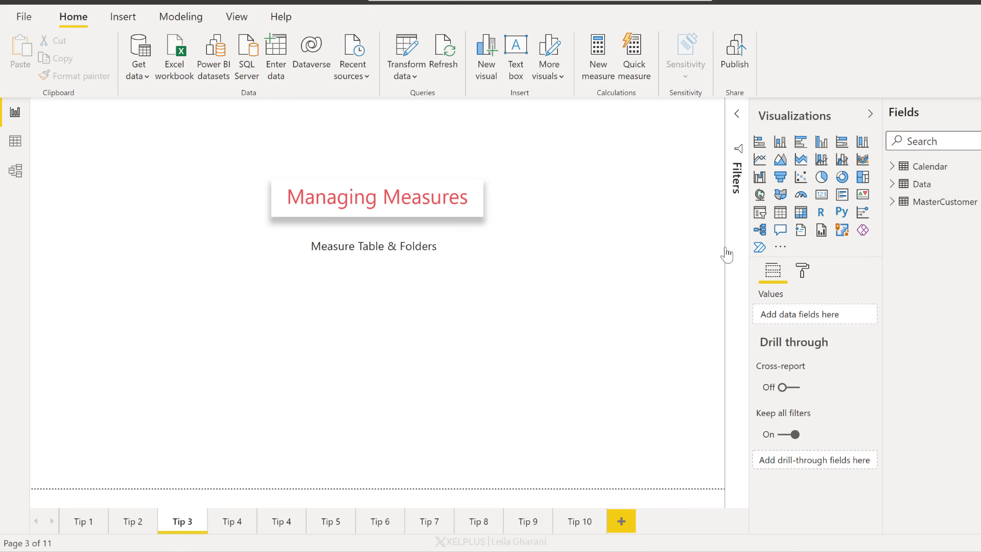
Create an empty table named KPI via Enter data, load it, and expand KPI and Data in Fields
left_click(280, 69)
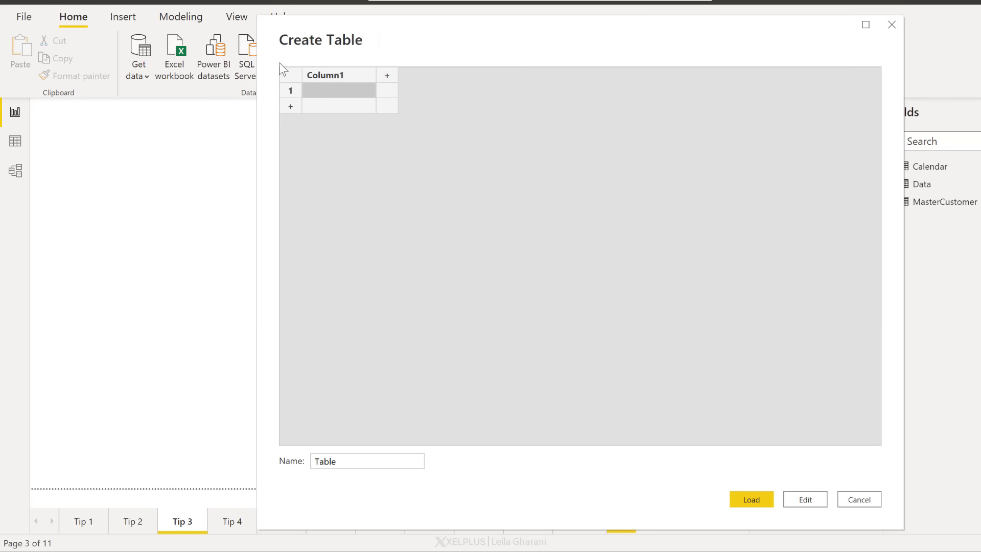
left_click_drag(350, 461, 293, 455)
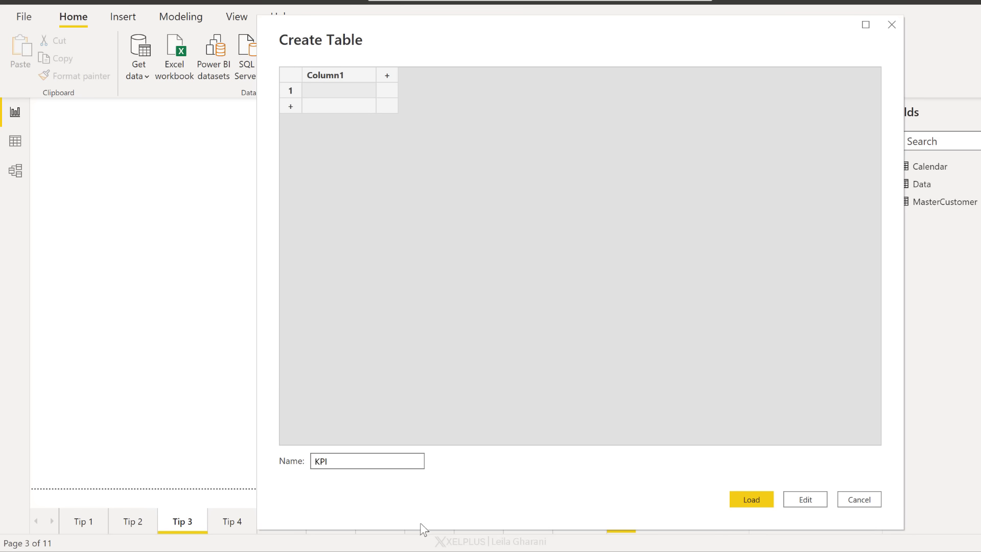
left_click(740, 492)
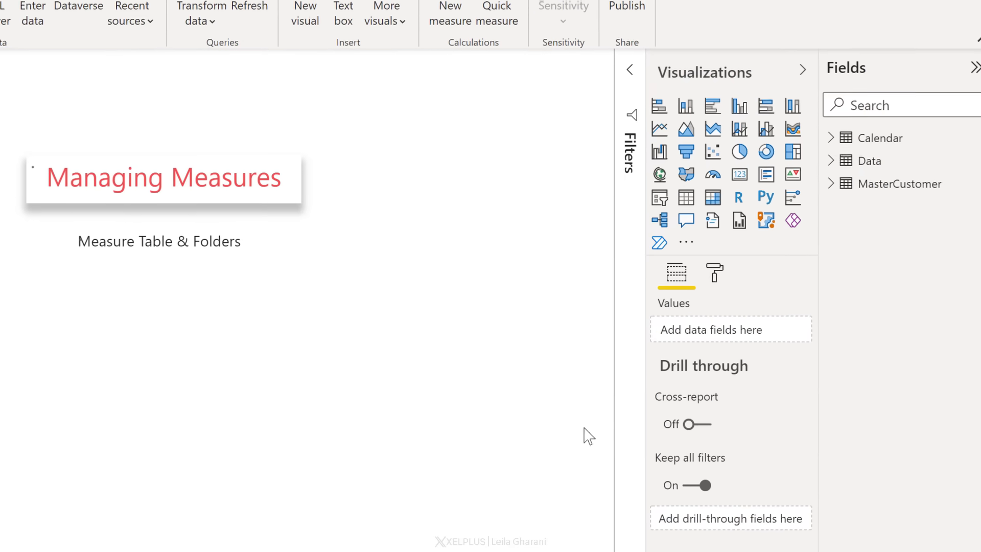
left_click(813, 179)
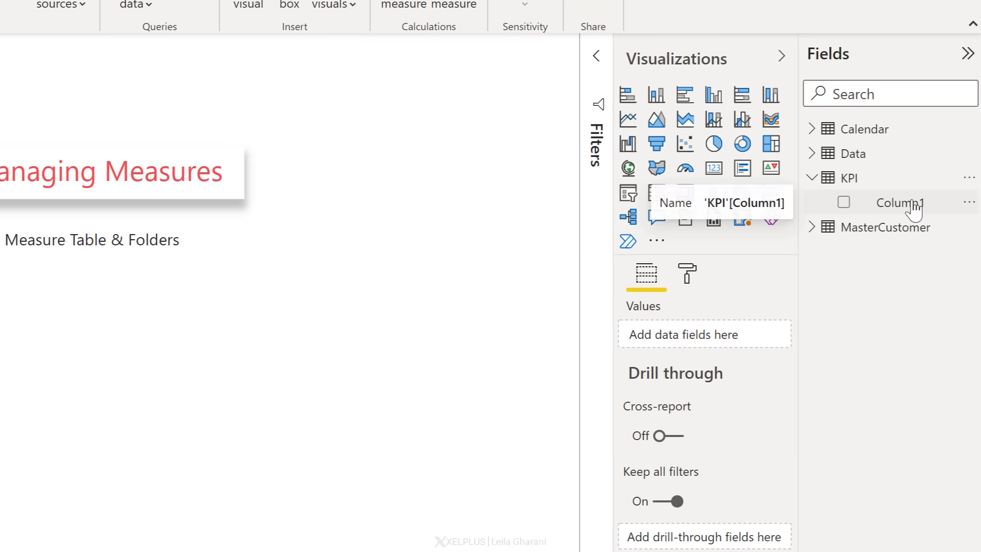
left_click(809, 155)
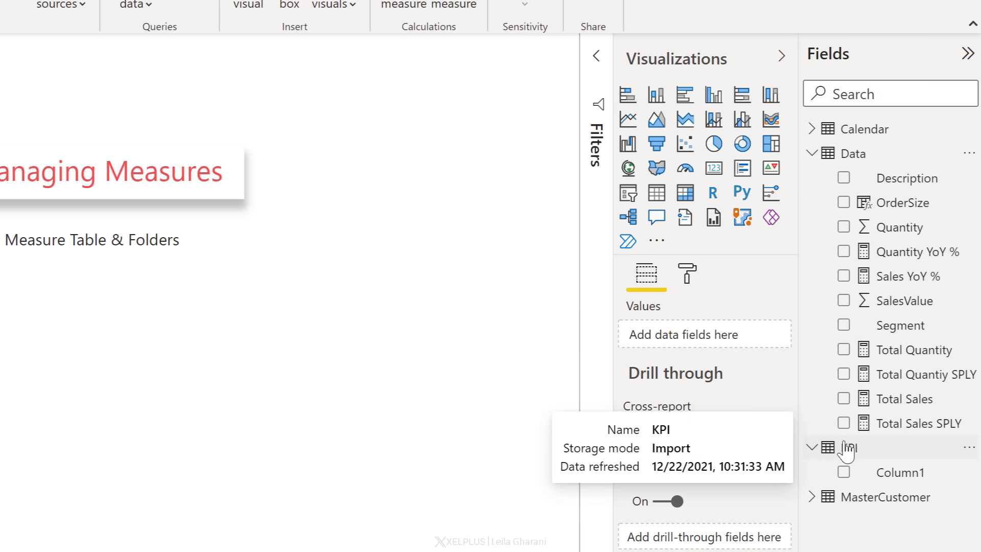
Set the Quantity YoY % measure's Home table to KPI
left_click(893, 255)
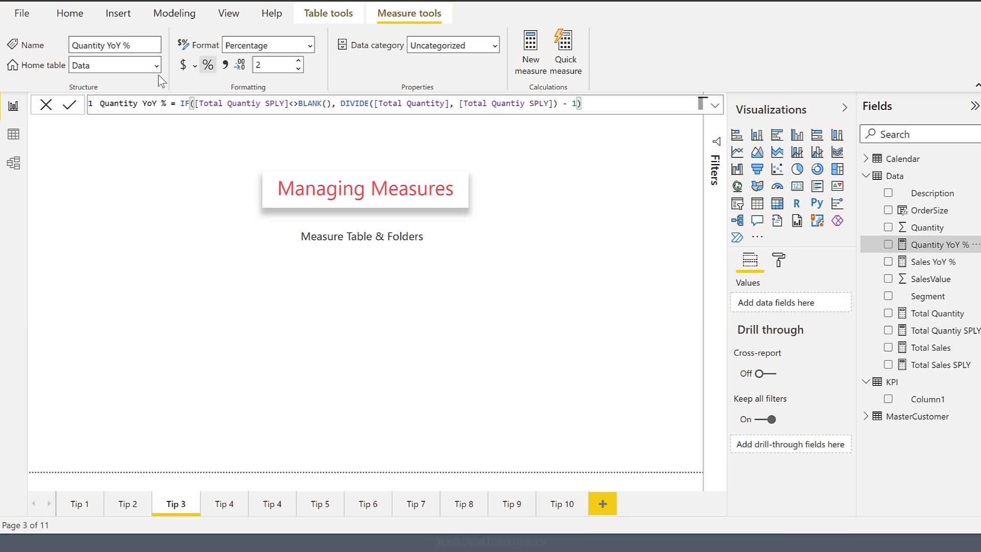
left_click(156, 66)
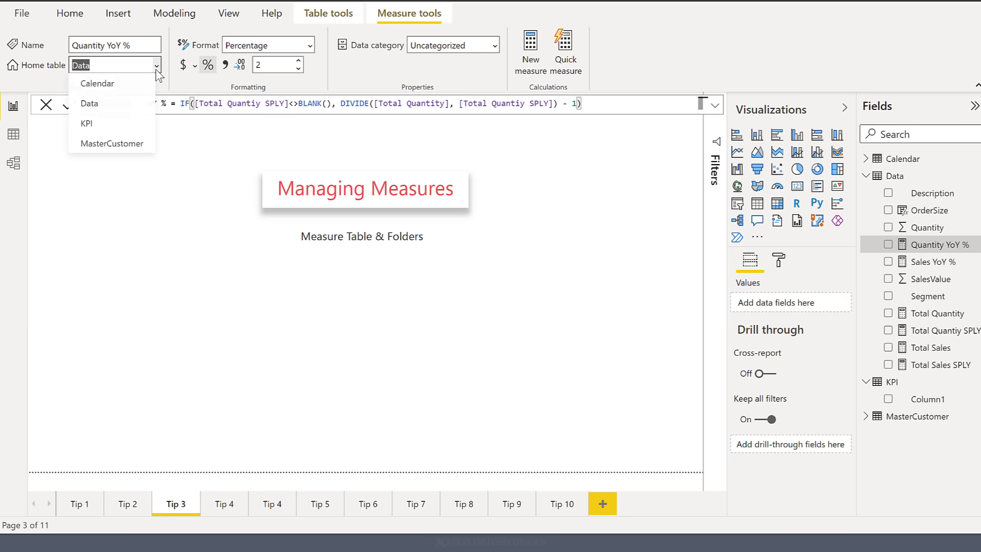
left_click(93, 125)
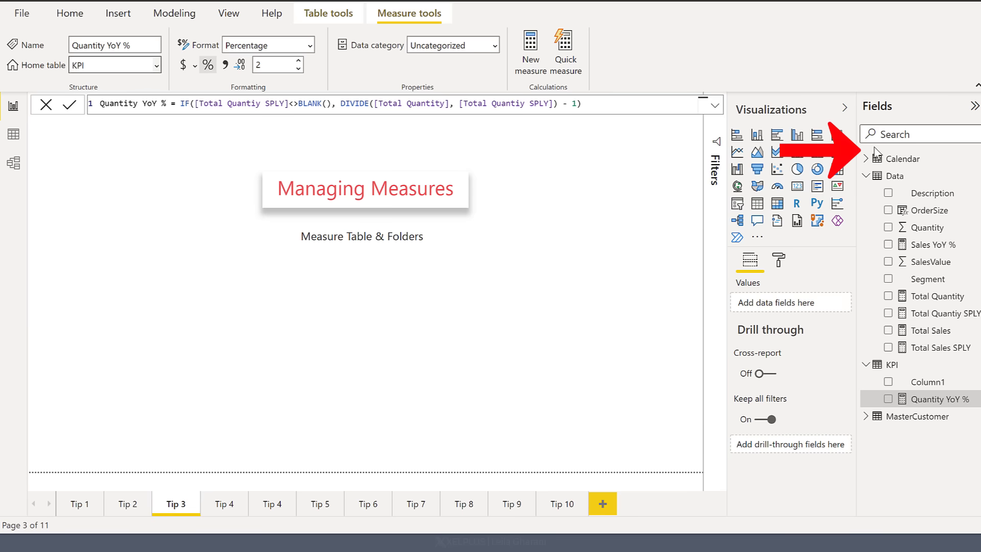
Hide Column1 in the KPI table, collapse and re-expand KPI, then select Total Quantity
left_click(927, 382)
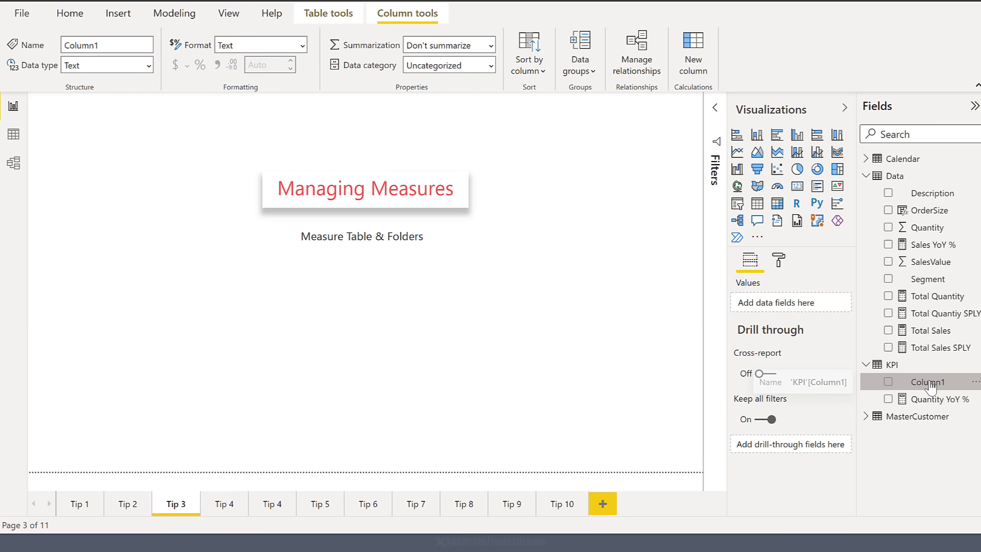
right_click(930, 384)
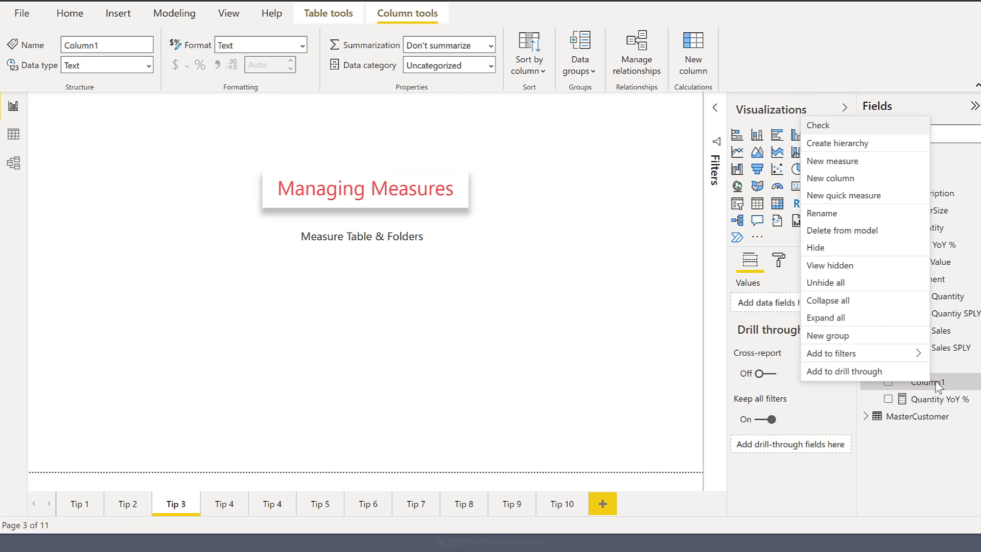
left_click(836, 247)
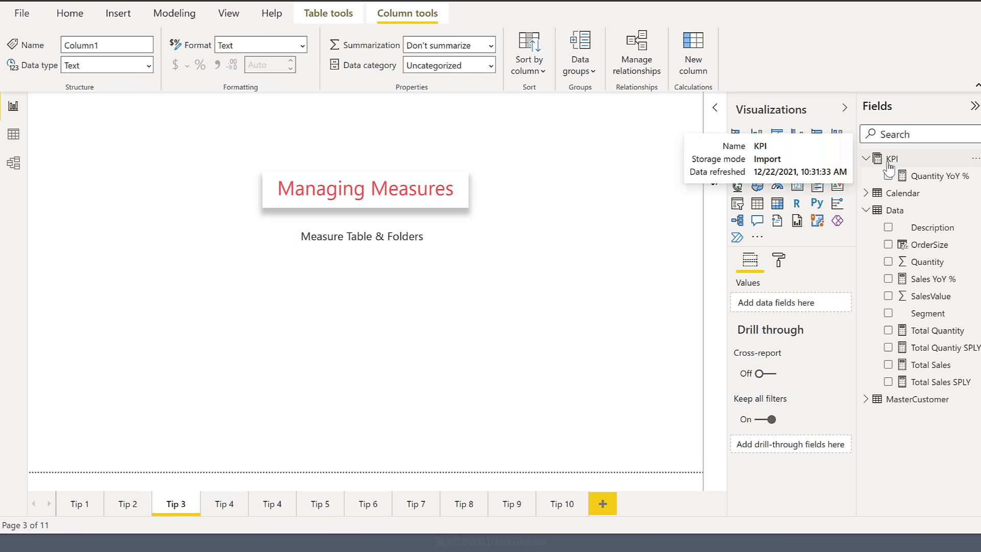
left_click(865, 159)
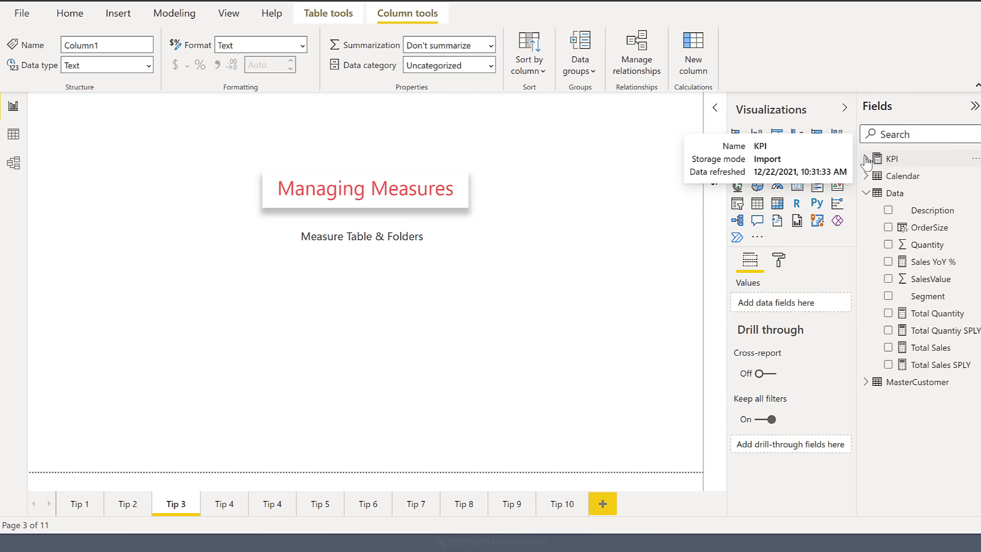
left_click(865, 159)
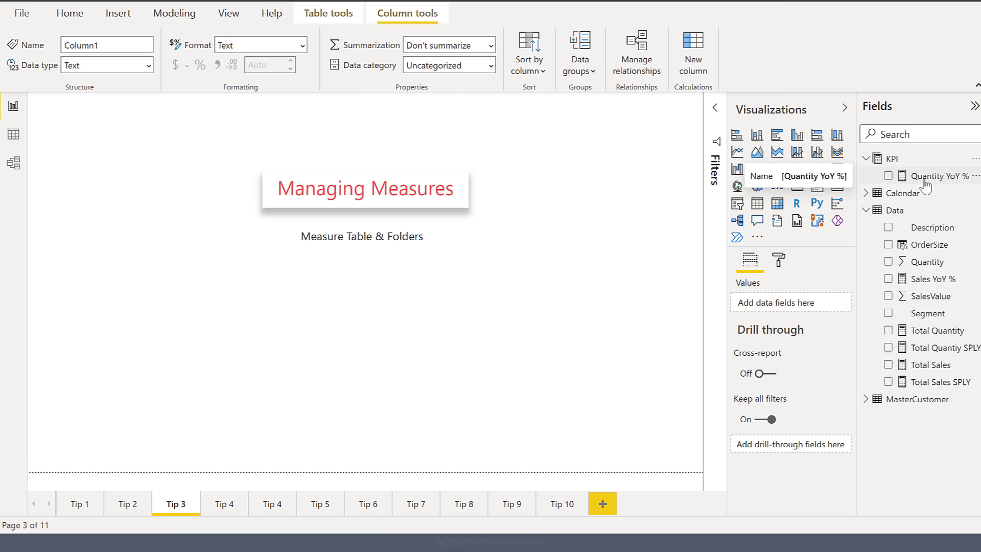
left_click(932, 332)
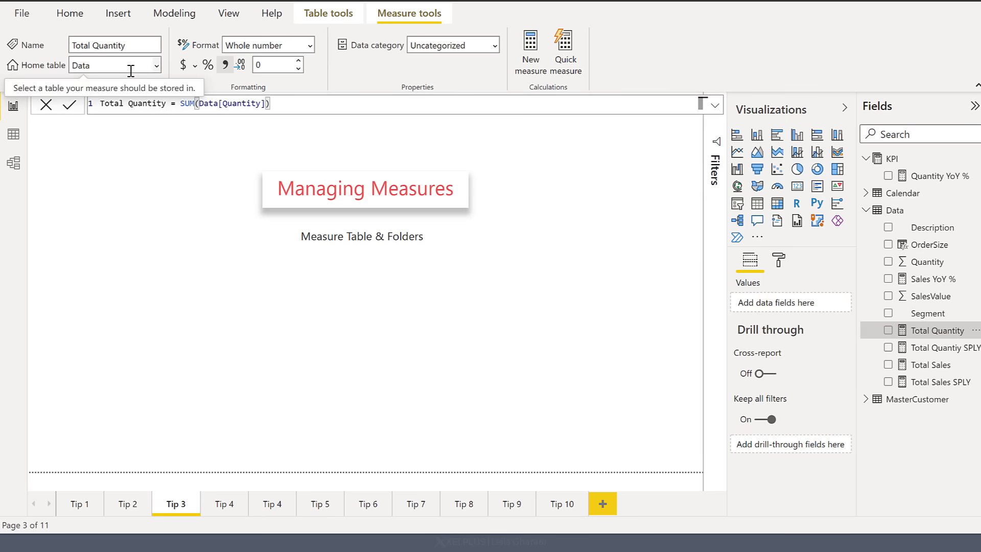
In Model view, select all the Data table's measures and set their Home table to KPI
left_click(13, 162)
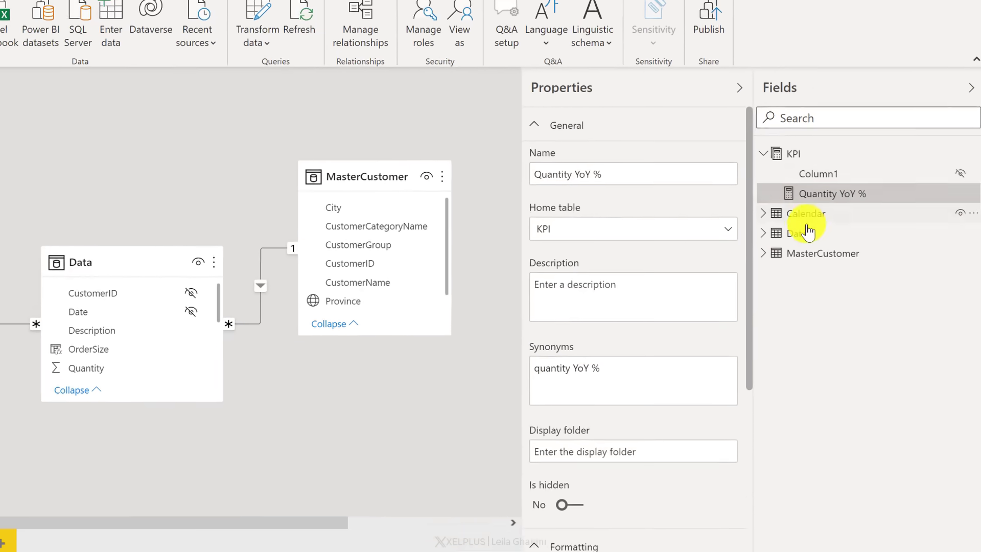
left_click(851, 236)
left_click(968, 231)
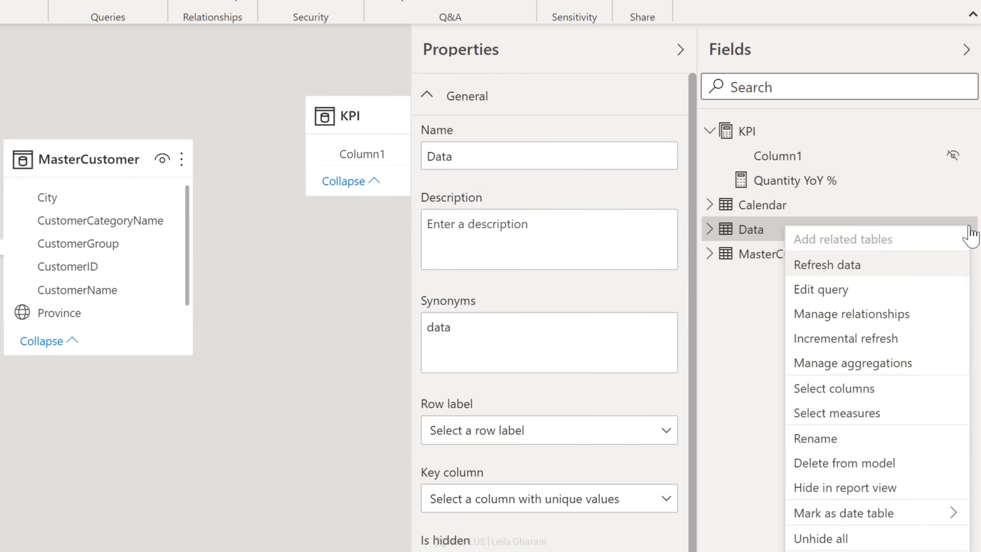
left_click(857, 413)
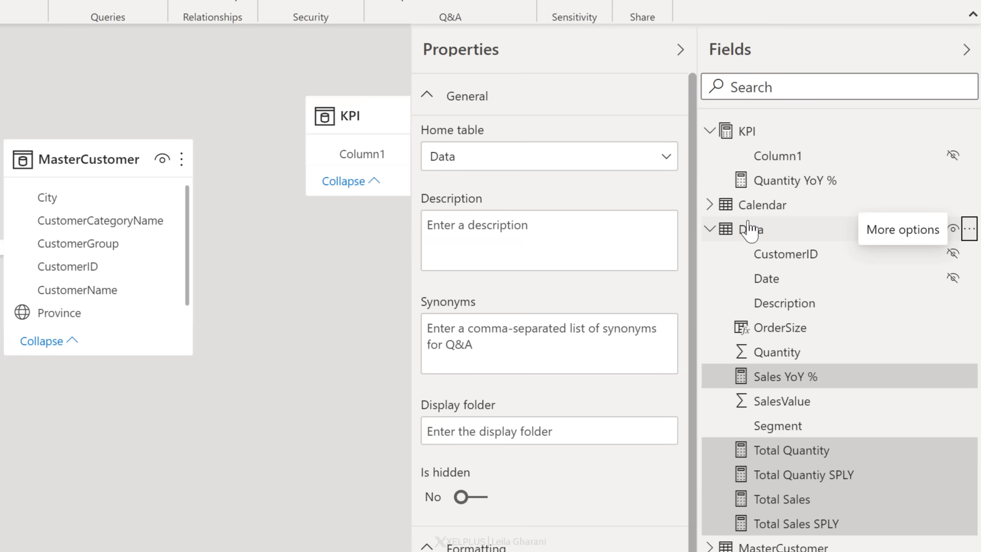
mouse_move(750, 229)
left_click(666, 157)
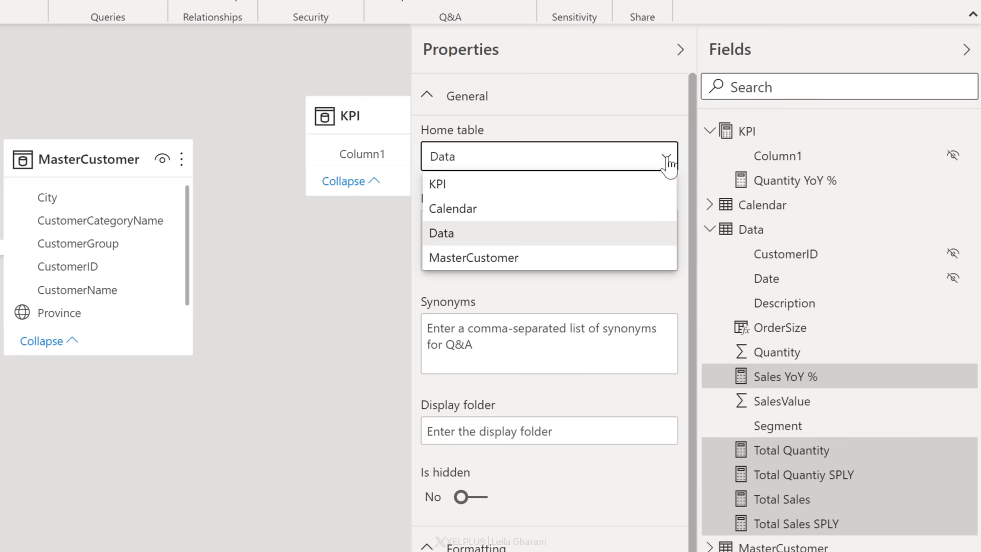
left_click(462, 184)
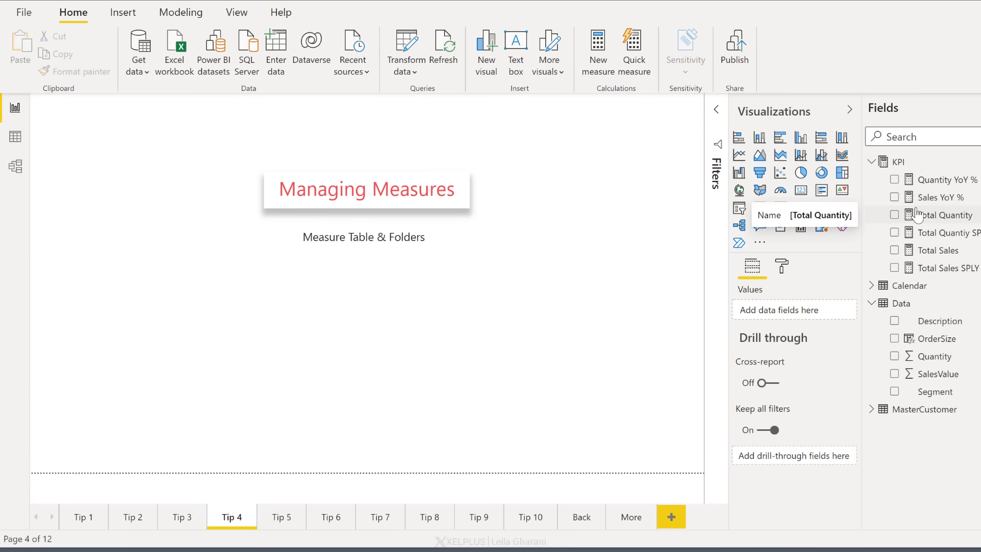
In Model view, put the quantity measures into a 'Quantity' display folder
left_click(16, 166)
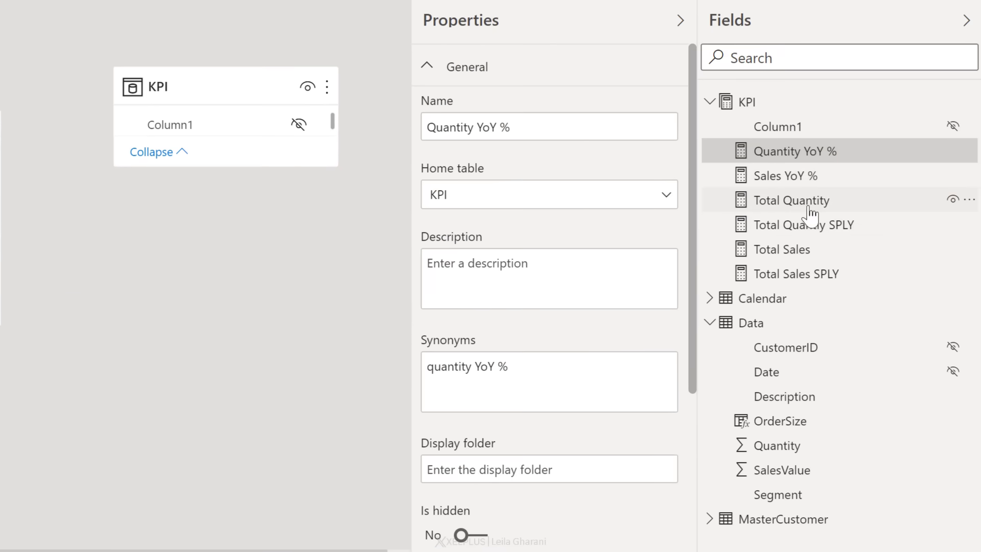
left_click(824, 208, "ctrl")
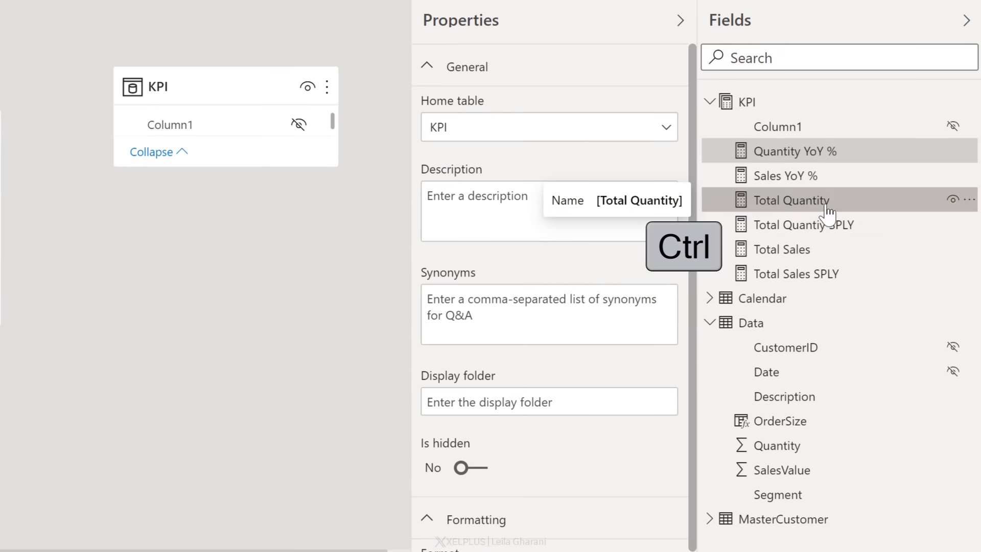
left_click(824, 226, "ctrl")
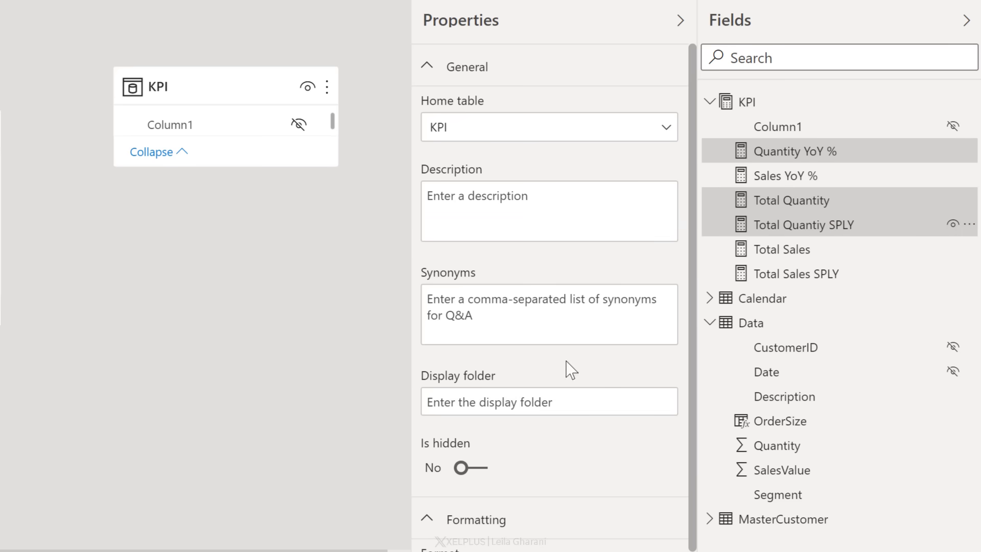
left_click(566, 409)
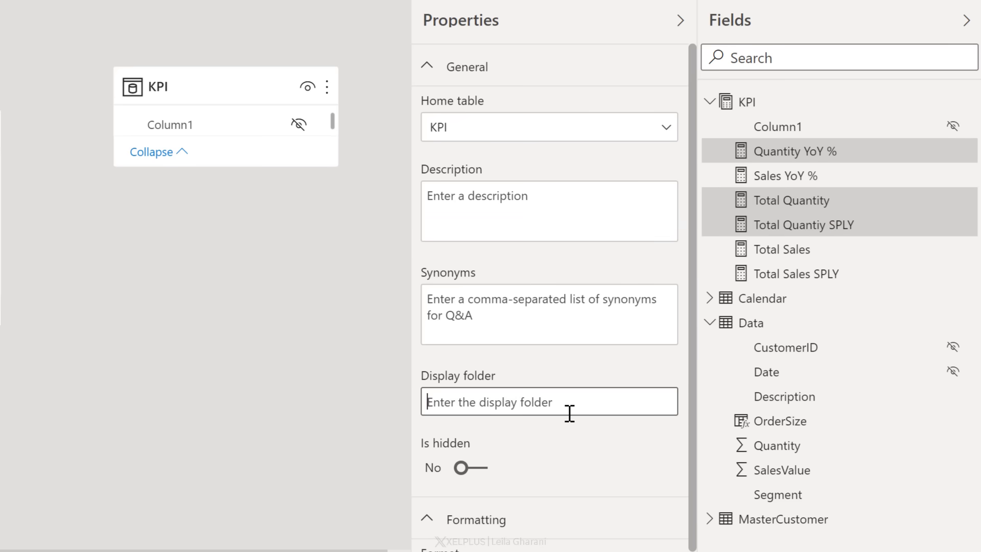
type("Quan")
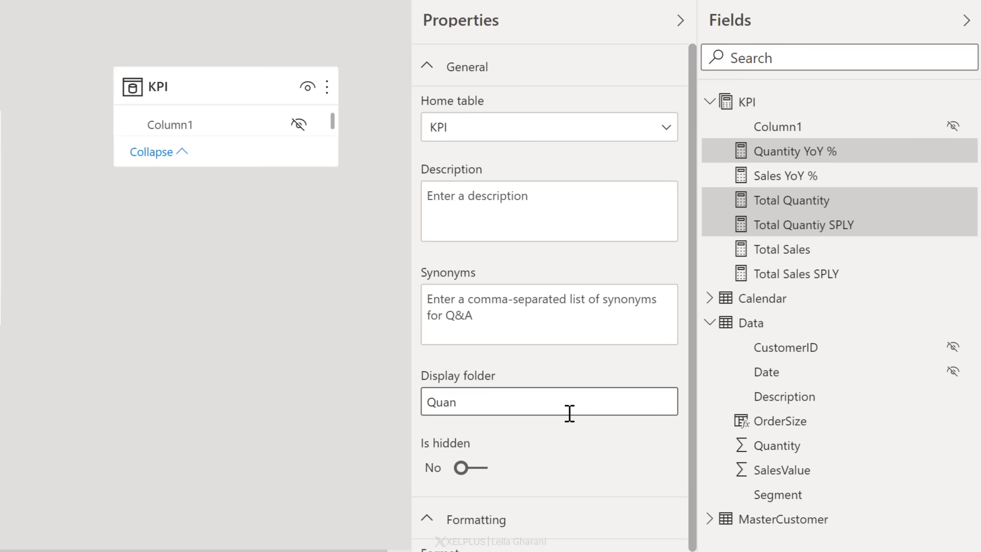
type("tity")
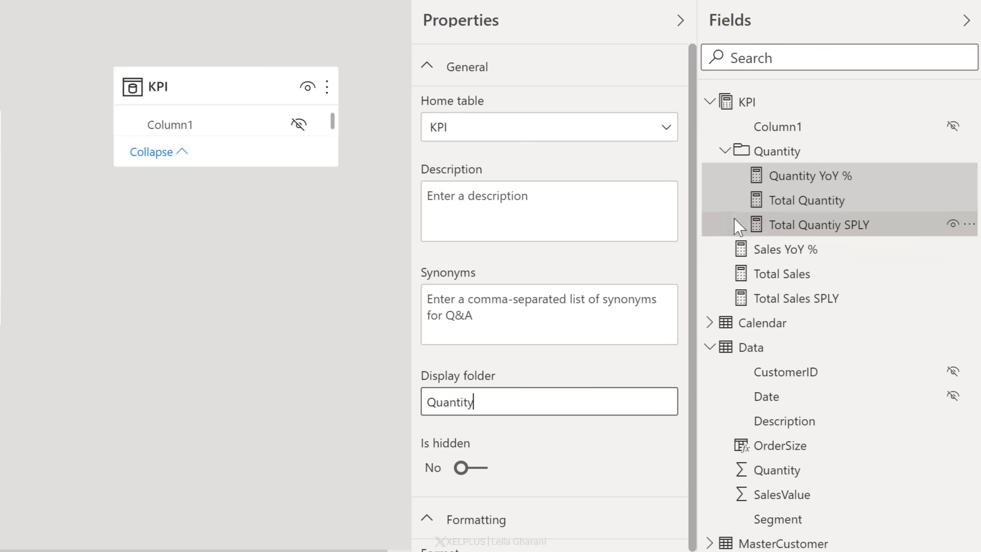
left_click(724, 150)
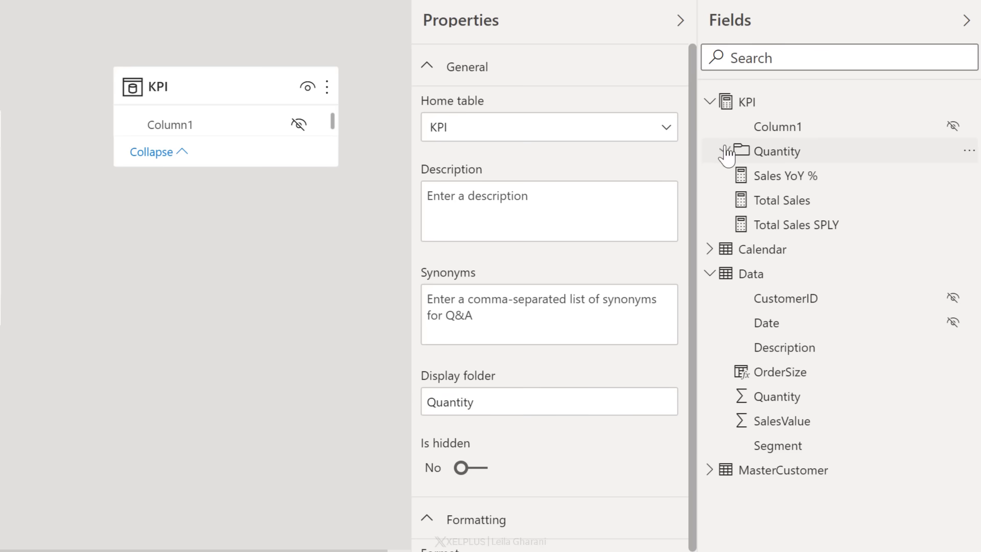
Put Sales YoY %, Total Sales and Total Sales SPLY into a 'Sales' display folder
left_click(780, 182, "ctrl")
left_click(803, 204, "ctrl")
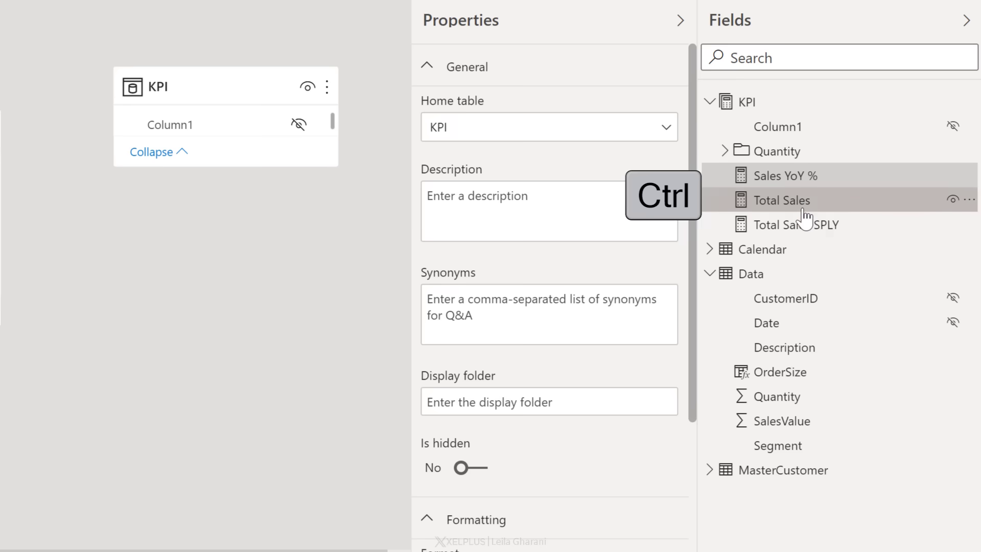
left_click(808, 225, "ctrl")
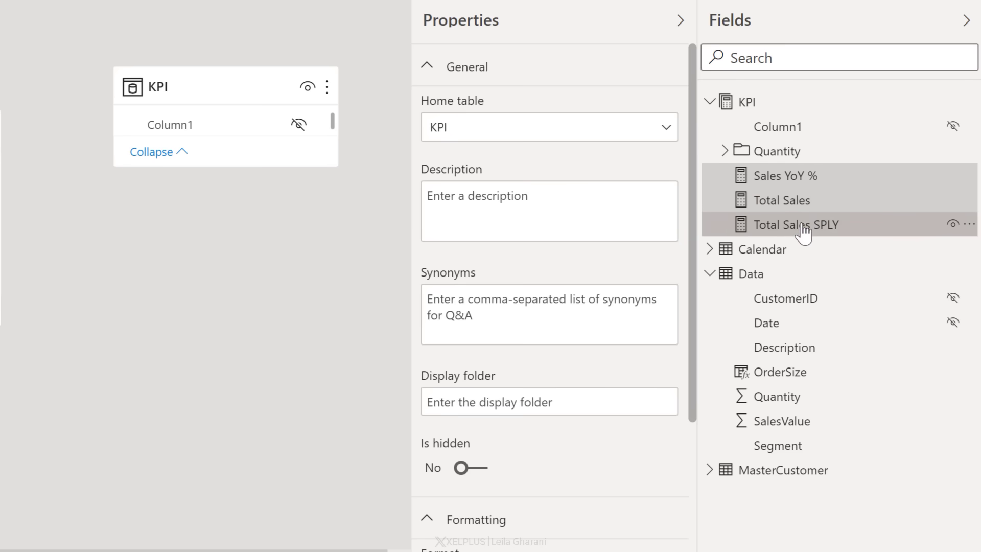
left_click(598, 403)
type("Sales")
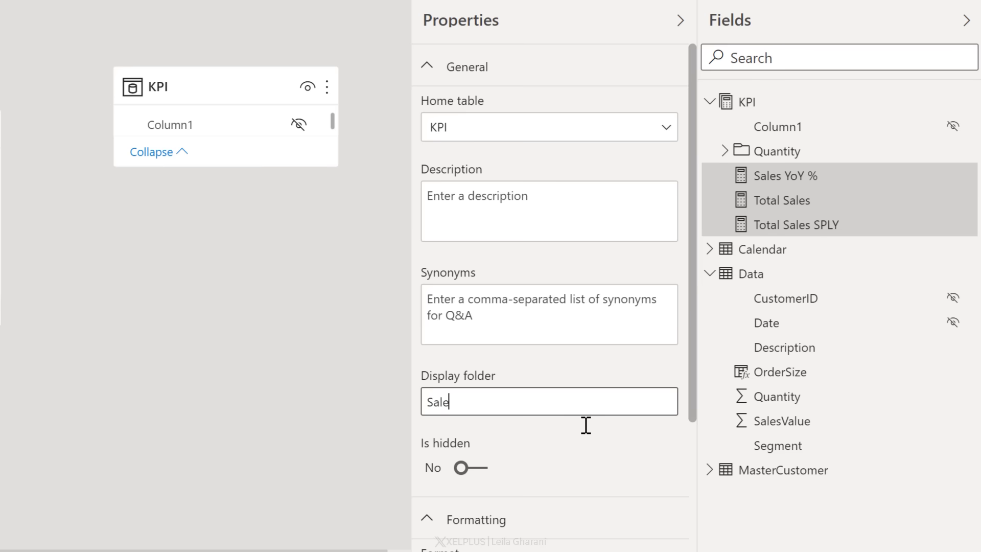
key("Return")
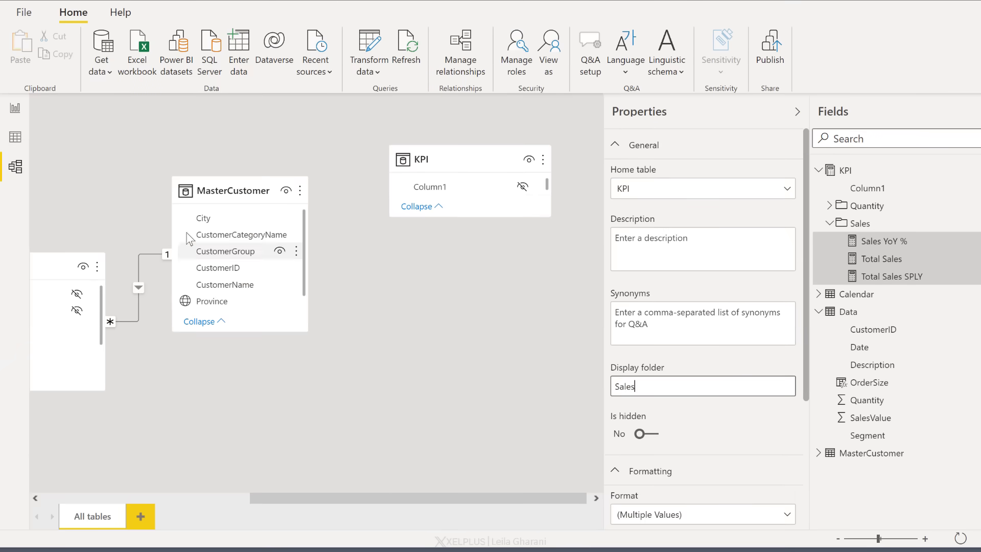
Return to Report view and expand the Quantity and Sales folders under KPI
left_click(14, 116)
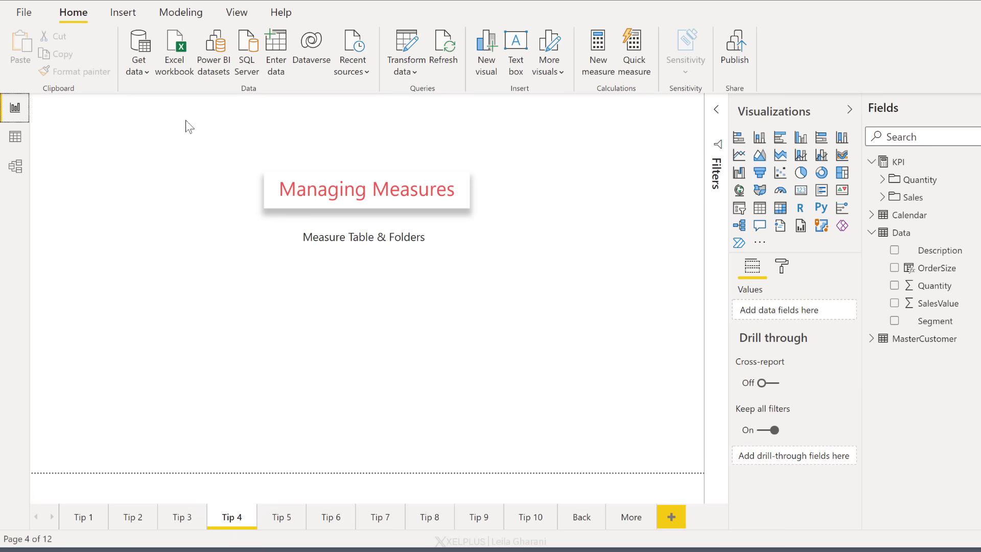
left_click(881, 179)
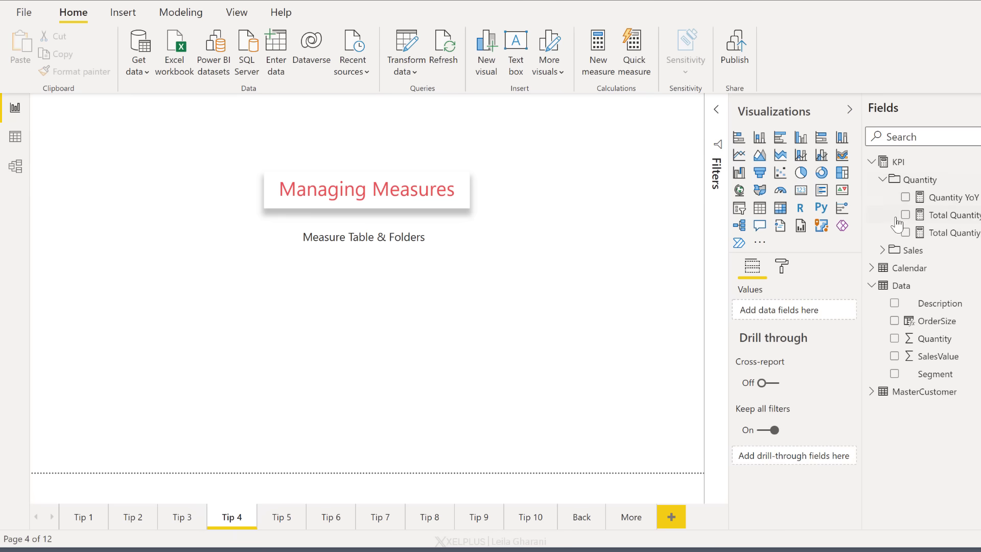
left_click(881, 250)
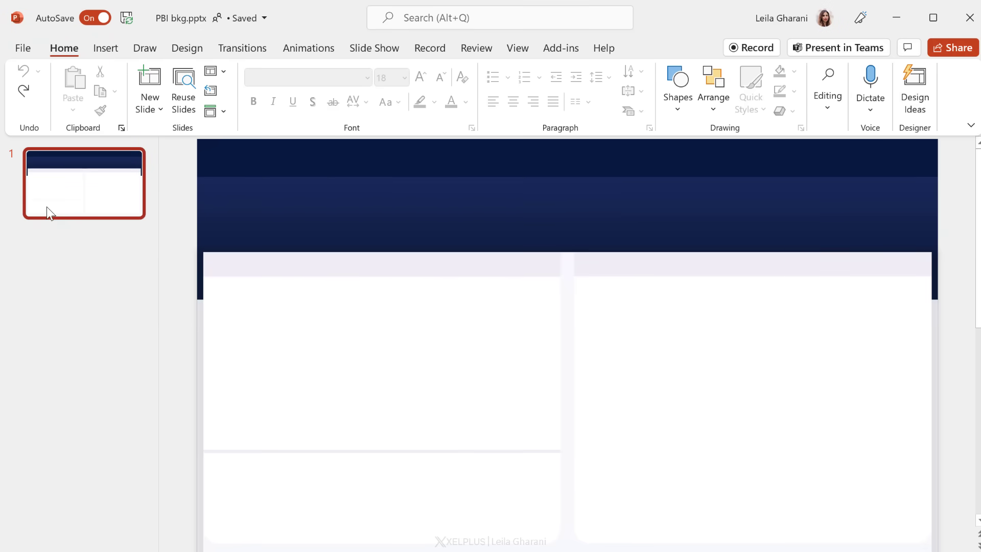
Undo the accidental move of the dark-blue header rectangle on the slide
left_click(565, 200)
left_click_drag(577, 200, 585, 234)
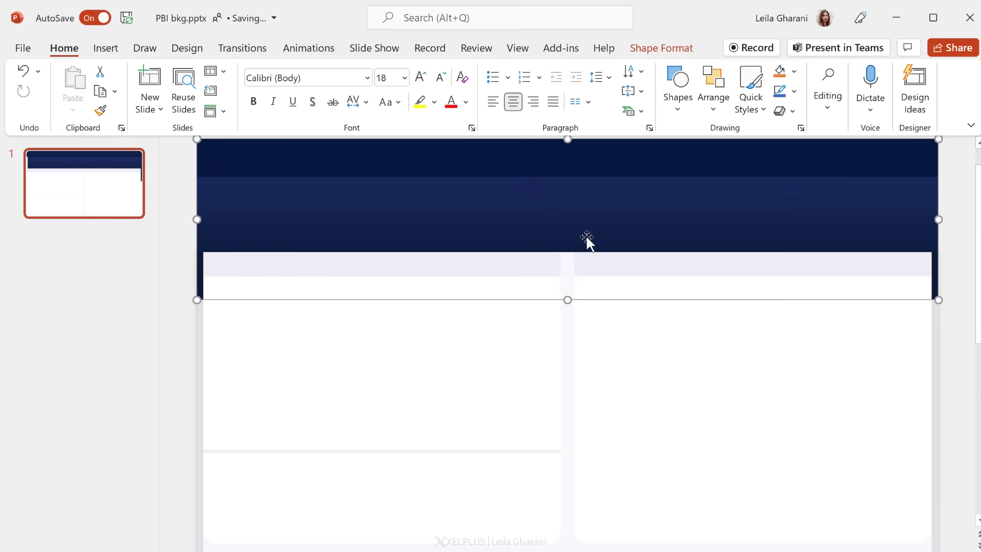
key("ctrl+z")
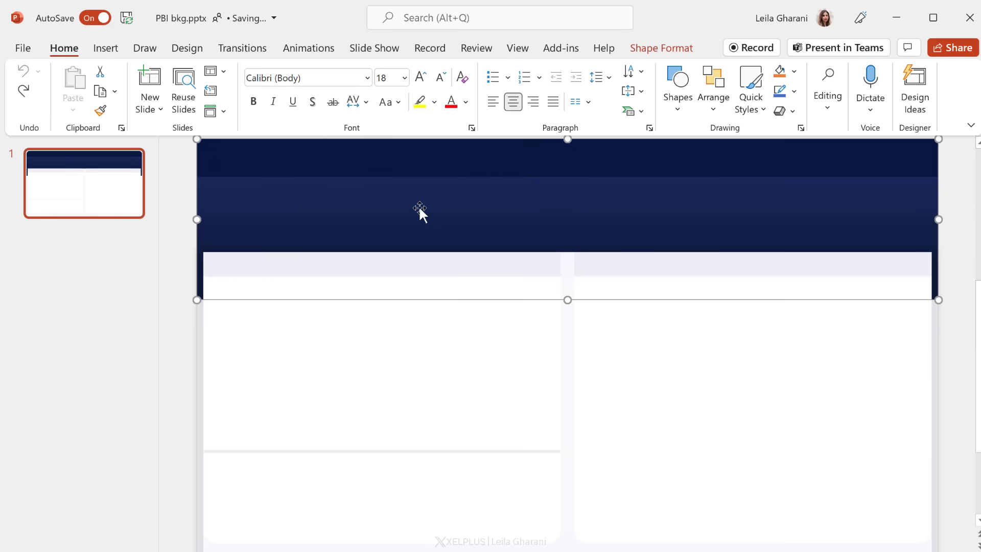
Start a Save a Copy of the slide and bring up the file-format list for an image format
left_click(24, 48)
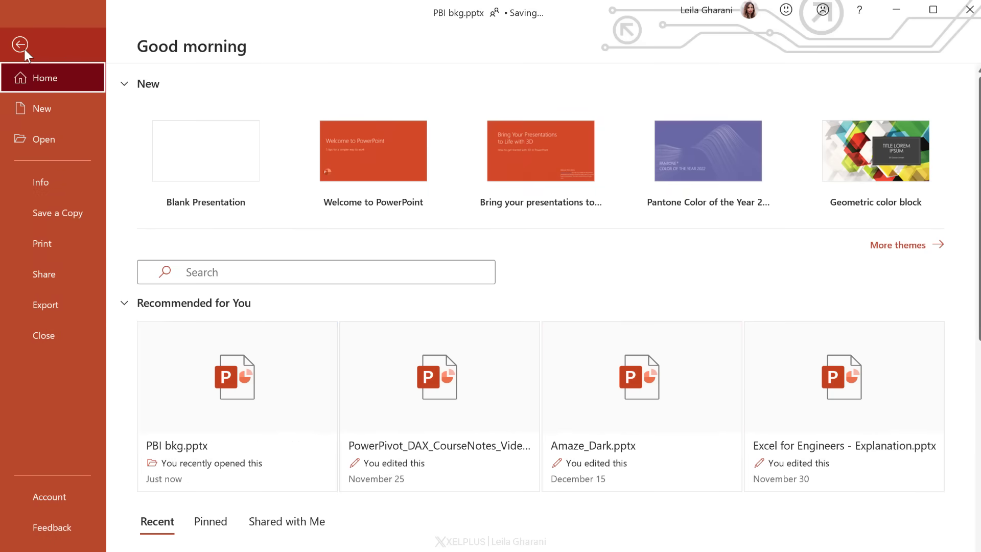
left_click(63, 214)
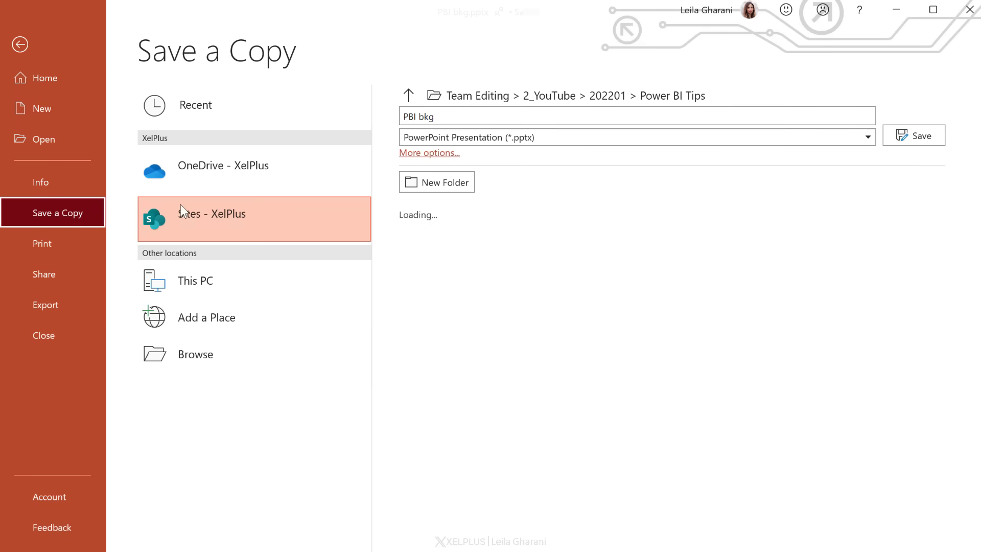
left_click(868, 137)
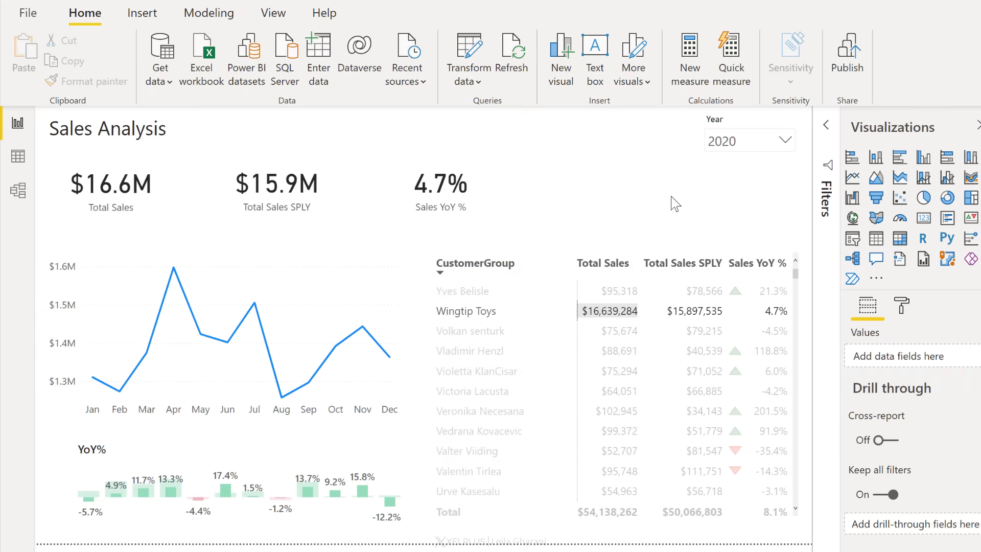
Give the Tip 5 page background a light grey colour and adjust its transparency
left_click(902, 309)
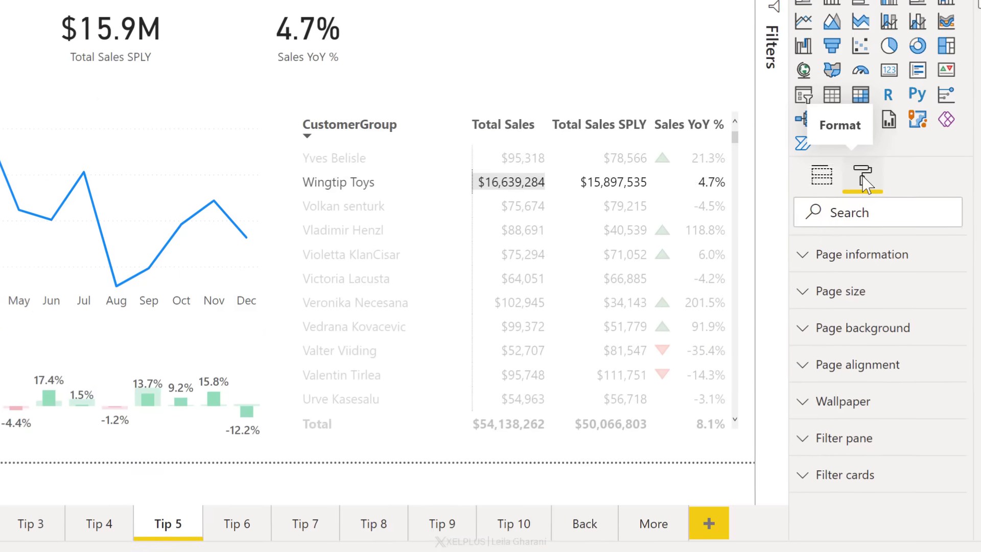
left_click(802, 328)
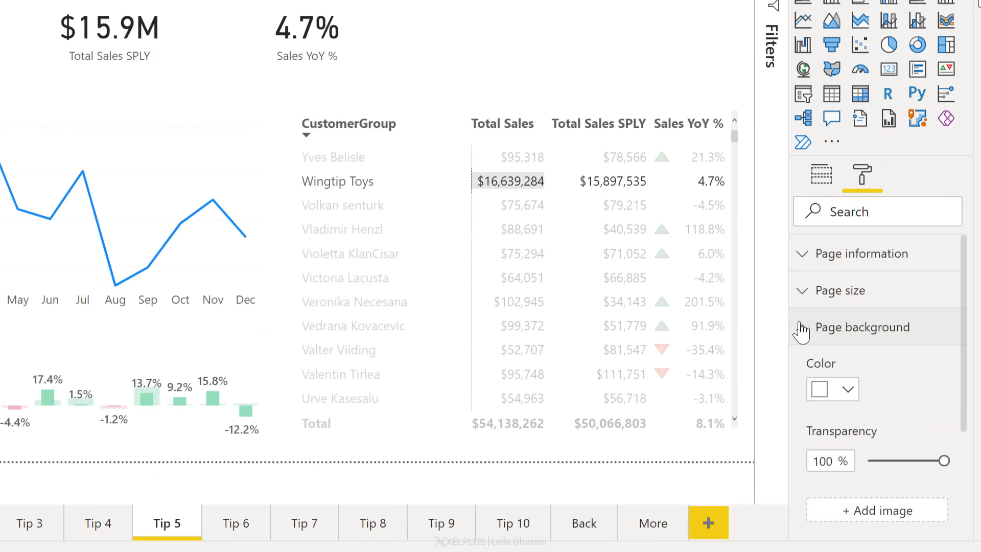
left_click(847, 390)
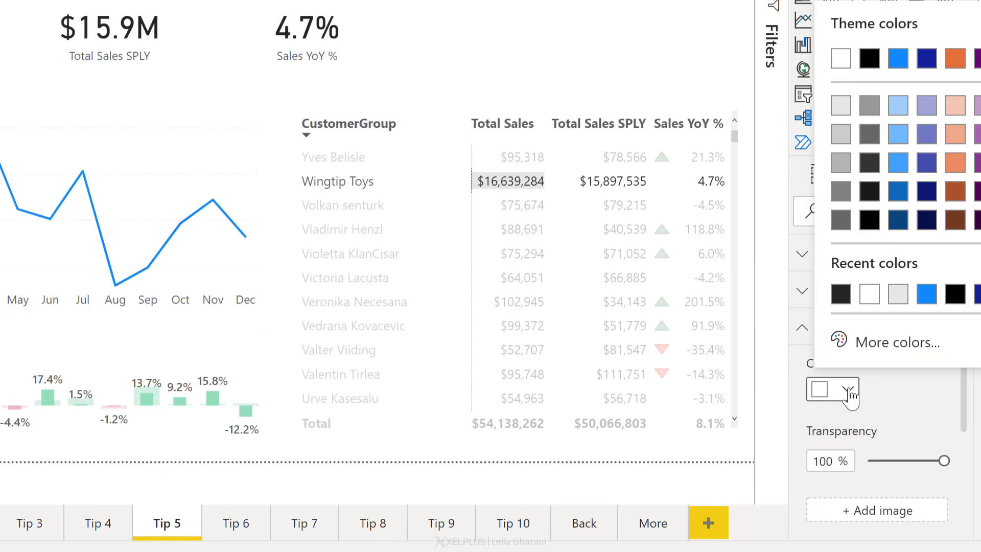
left_click(840, 105)
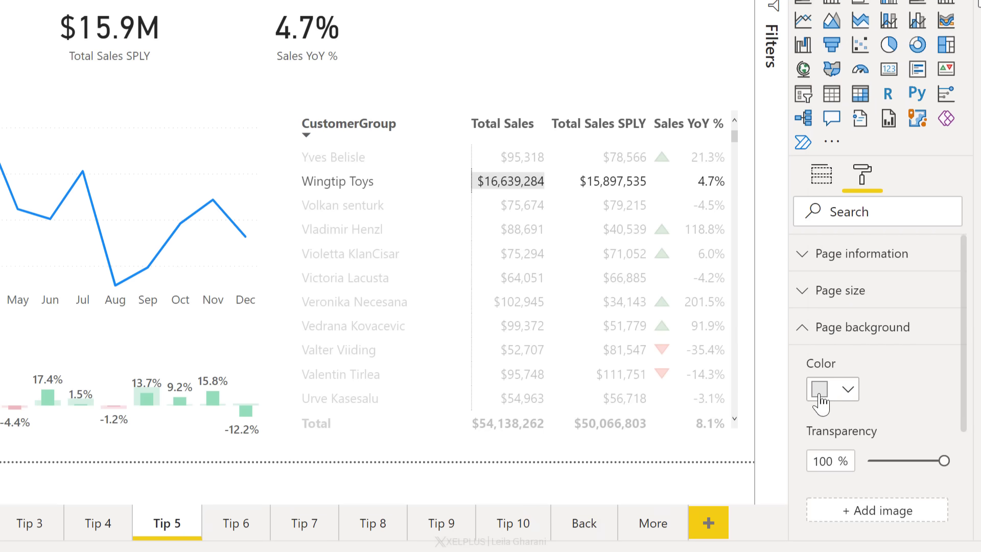
left_click_drag(908, 463, 944, 461)
Attach PBI bkg.png as the page background image
left_click(879, 511)
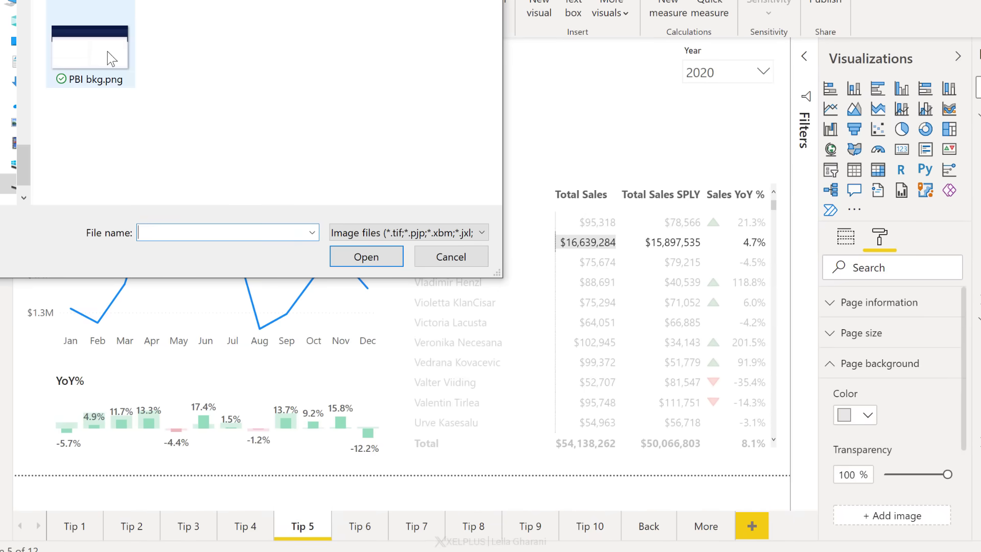
left_click(111, 60)
left_click(367, 255)
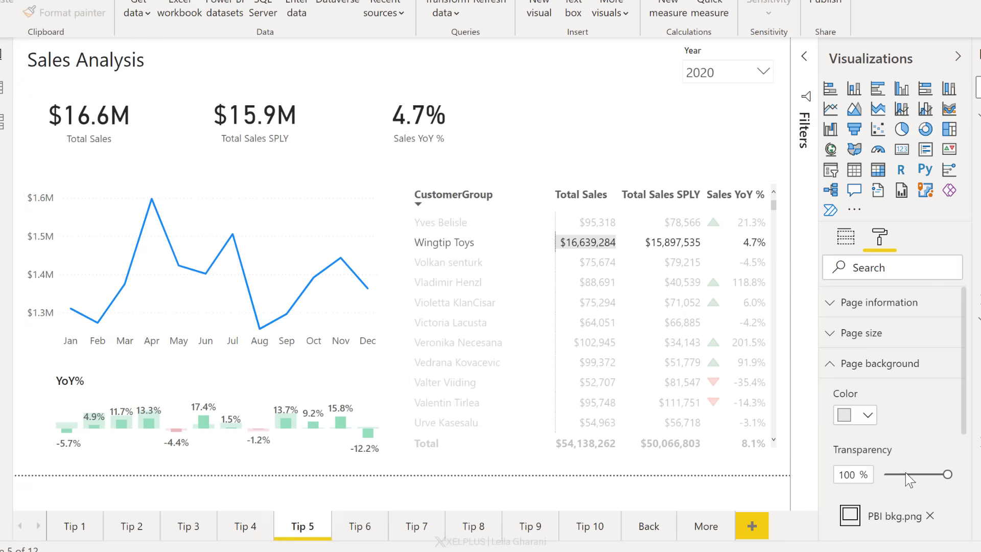
Set the background image transparency to 0% and Image Fit to Fit
left_click_drag(906, 475, 881, 484)
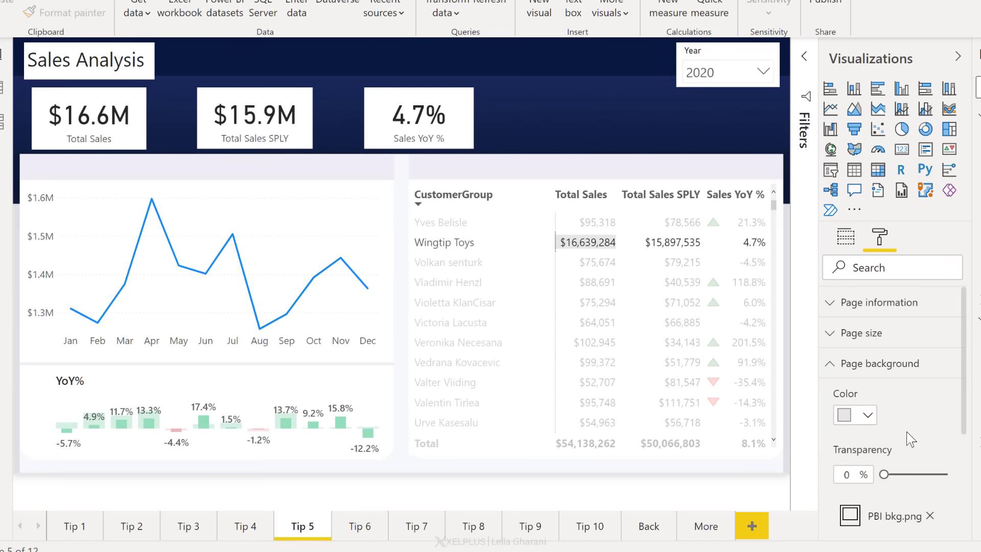
scroll(906, 430, "down", 3)
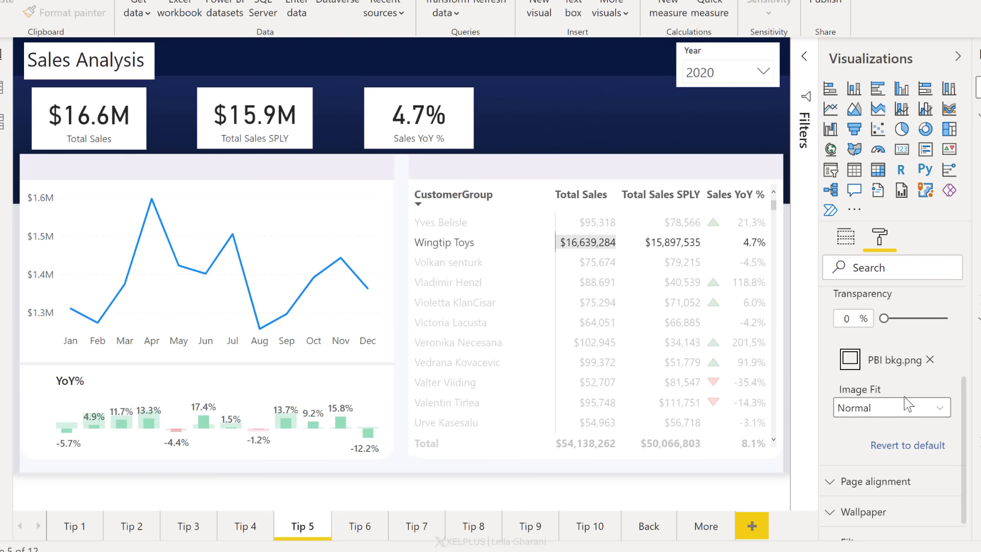
left_click(939, 410)
left_click(856, 447)
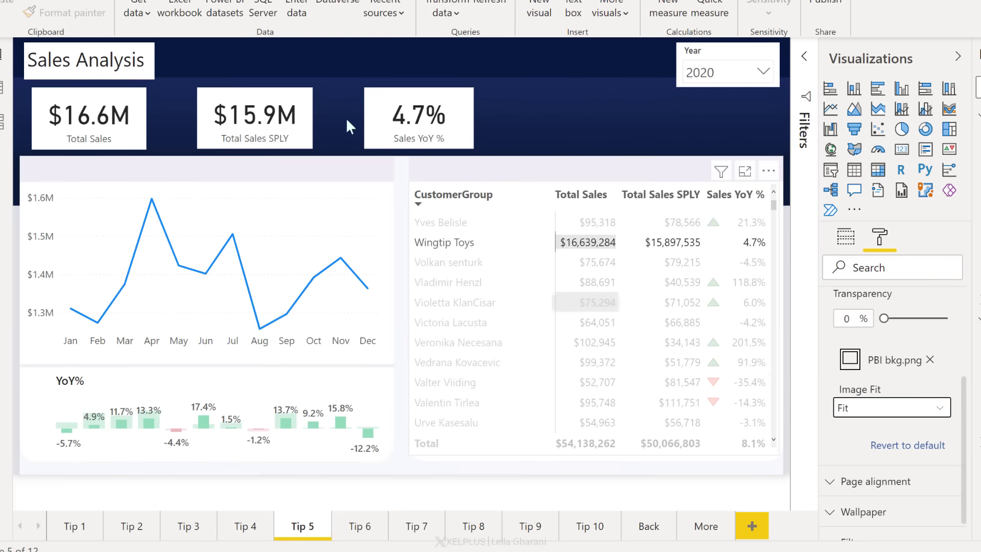
left_click(138, 82)
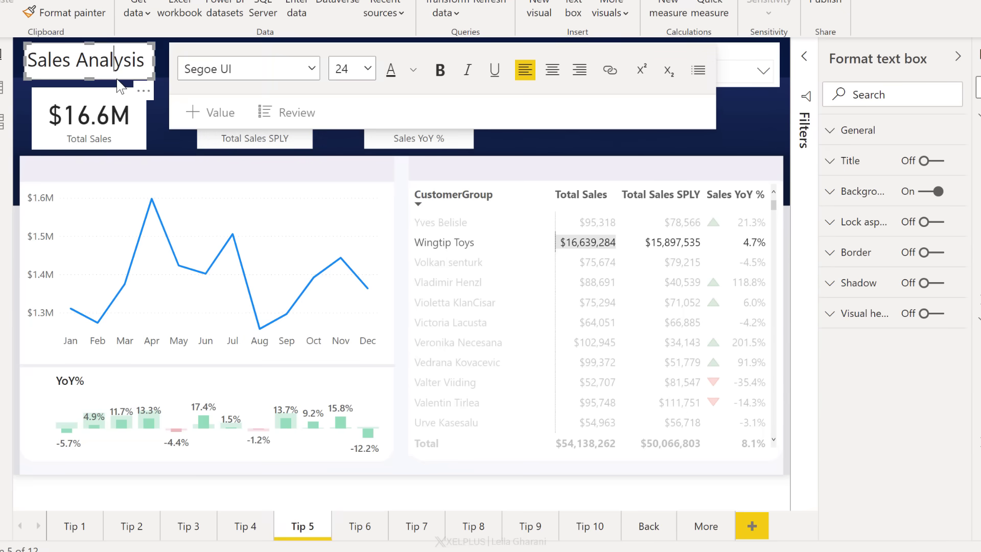
Turn off the Sales Analysis text box background and make its title text white
left_click(915, 198)
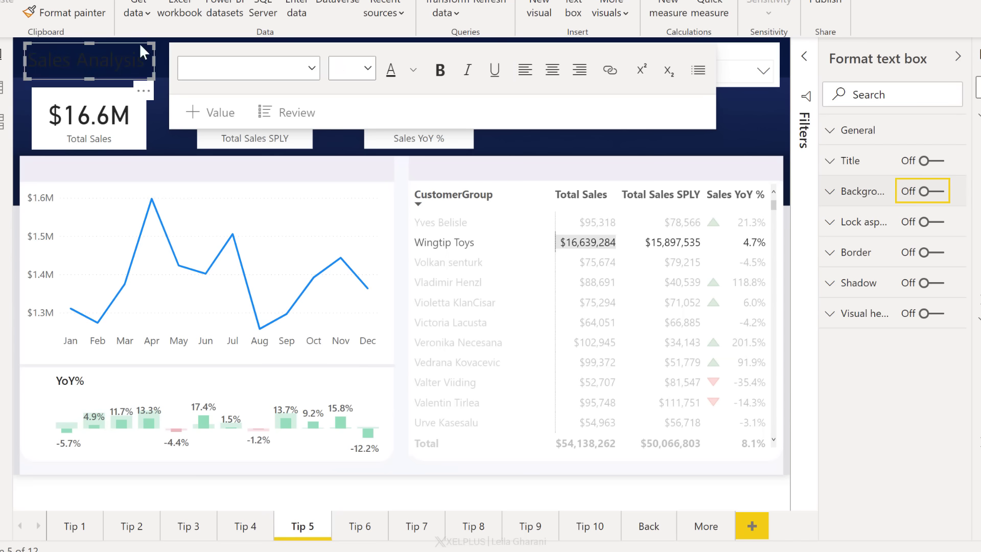
left_click(32, 57)
left_click_drag(145, 60, 26, 55)
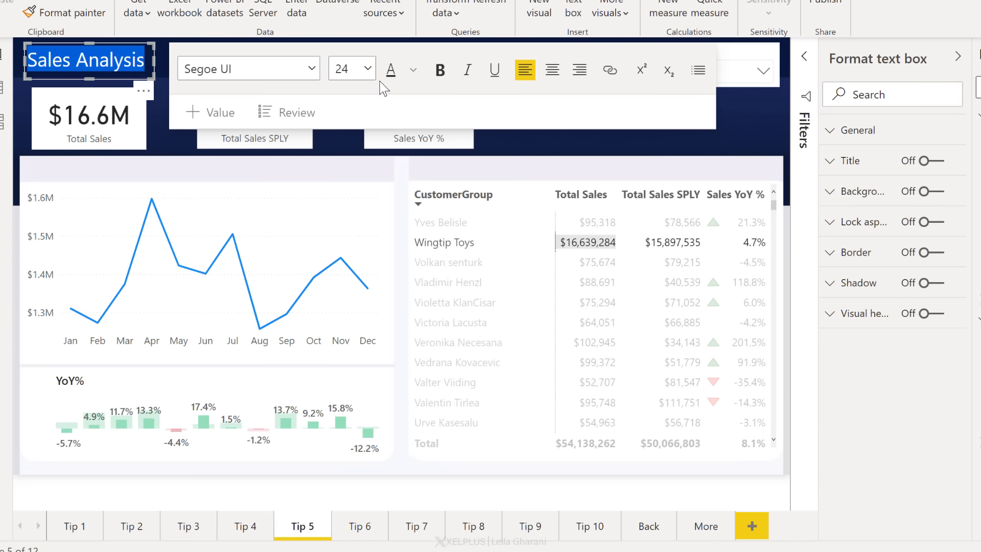
left_click(412, 72)
left_click(425, 128)
left_click(558, 145)
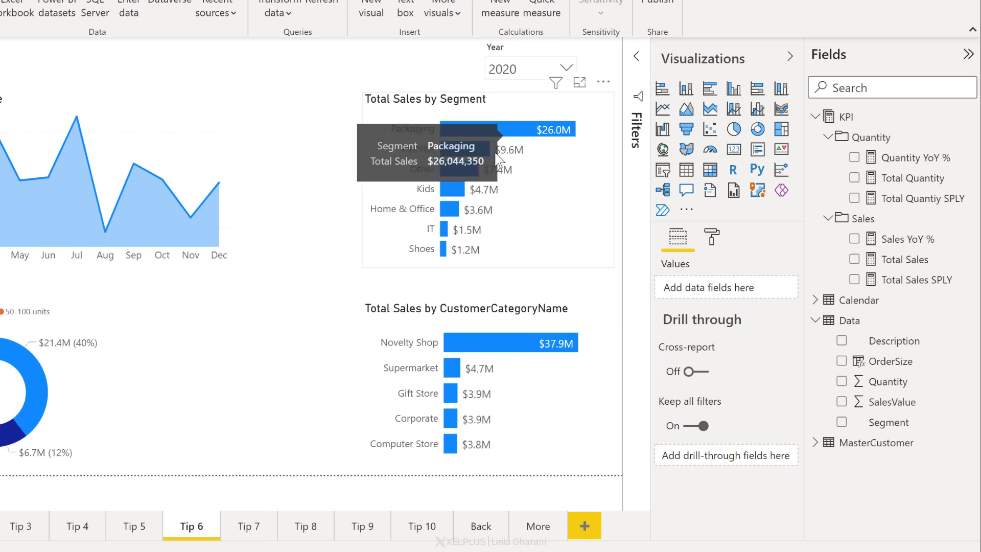
Add Total Quantity to the Tooltips well of the Total Sales by Segment chart
mouse_move(467, 168)
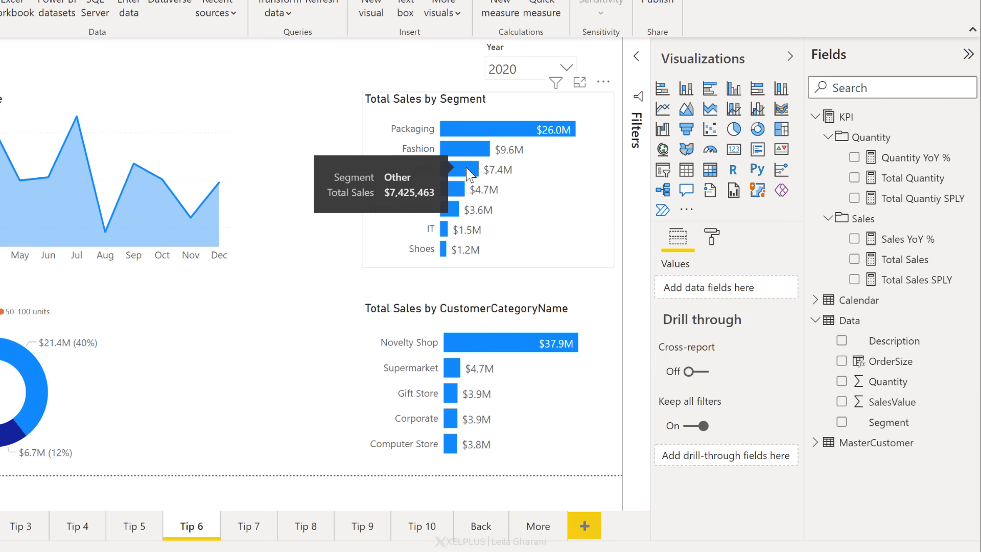
left_click(588, 228)
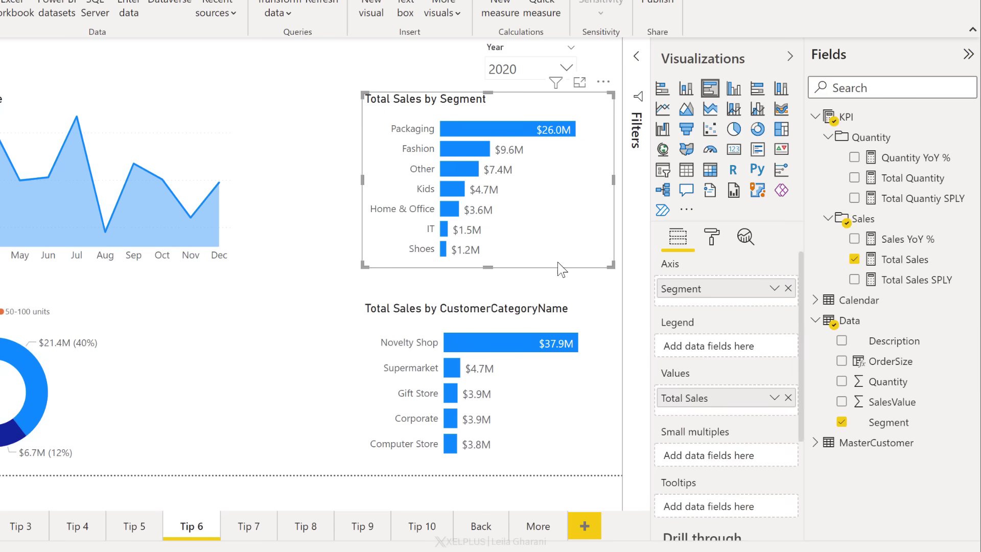
scroll(725, 410, "down", 2)
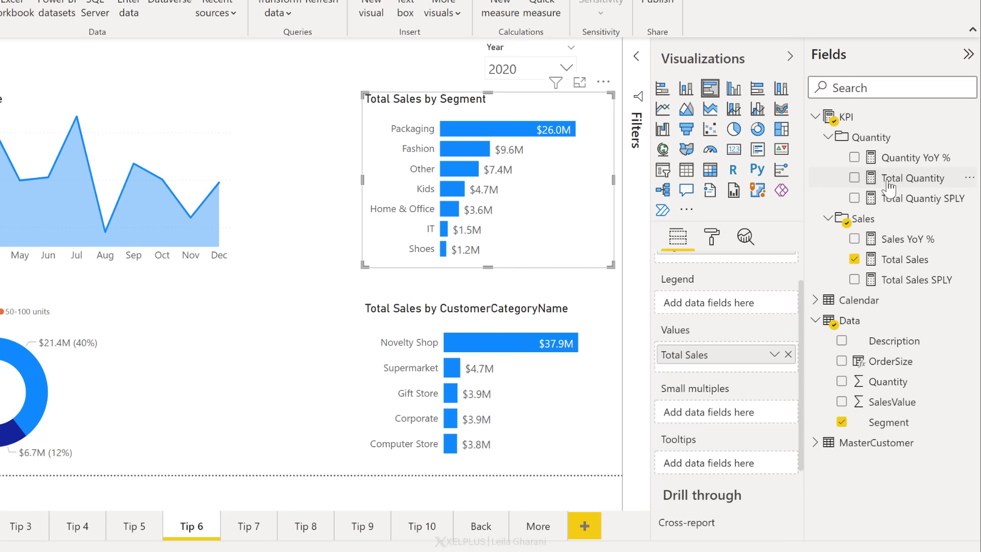
left_click_drag(891, 184, 725, 467)
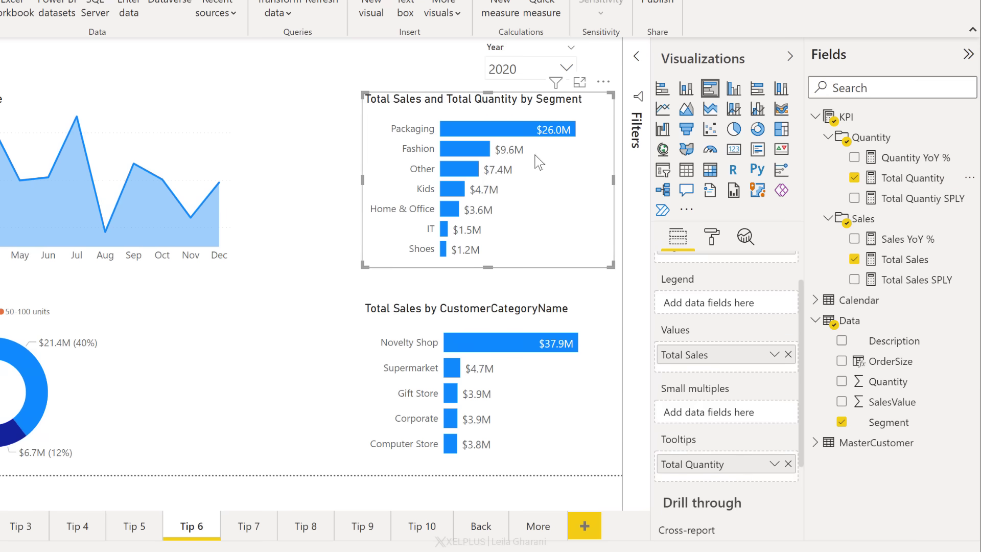
mouse_move(461, 167)
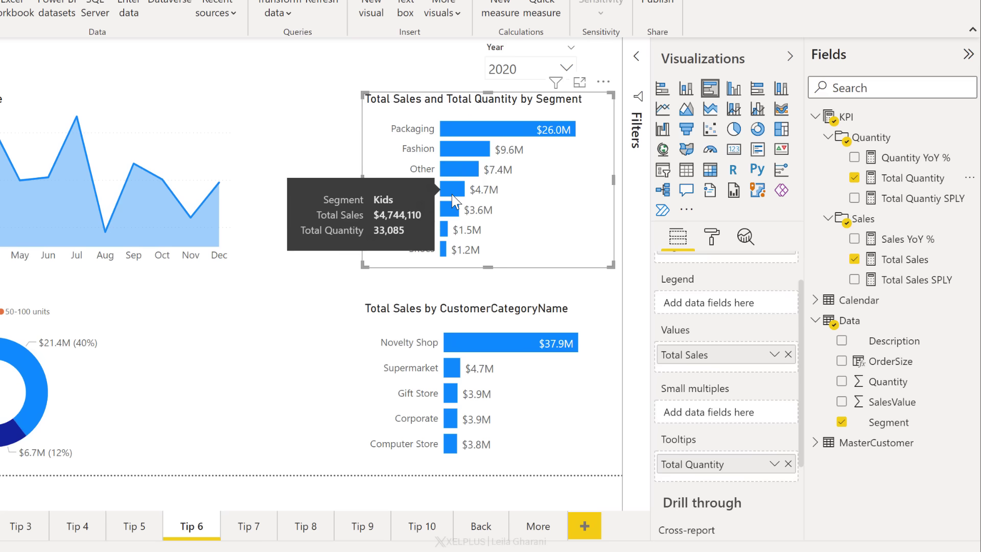
mouse_move(443, 232)
mouse_move(448, 255)
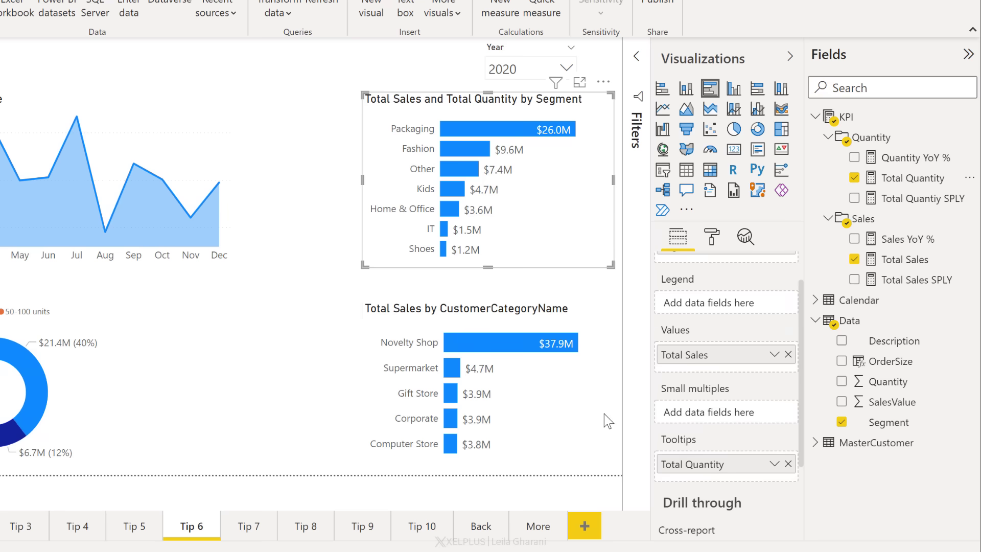
left_click(325, 289)
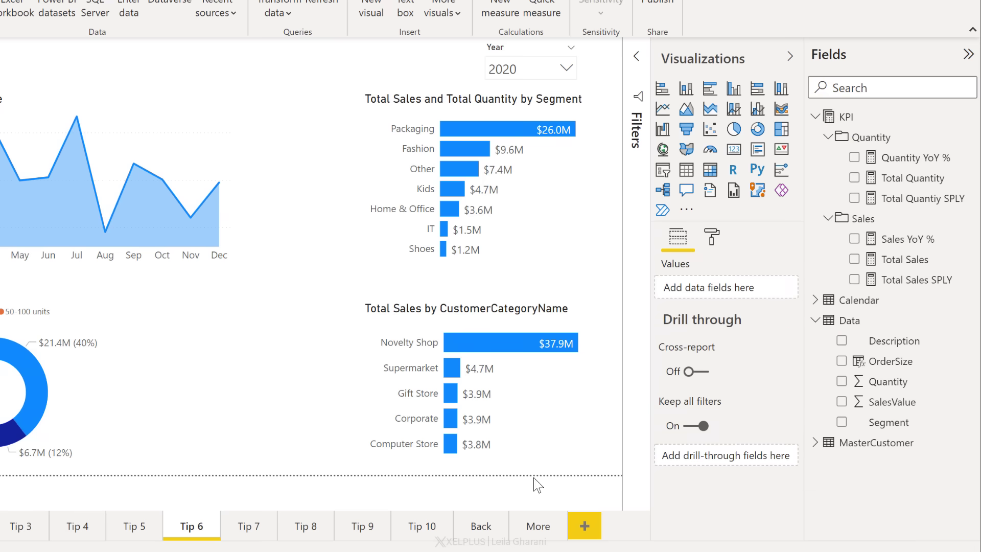
Add a new report page and name it mytips
left_click(586, 528)
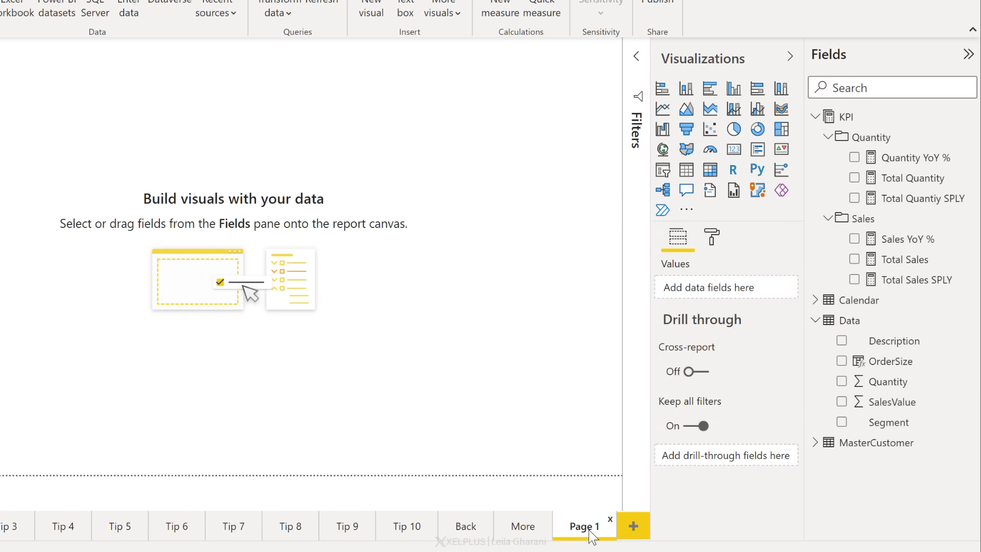
double_click(590, 533)
type("mytips")
key("Return")
Turn Tooltip on in the mytips page information settings
left_click(711, 239)
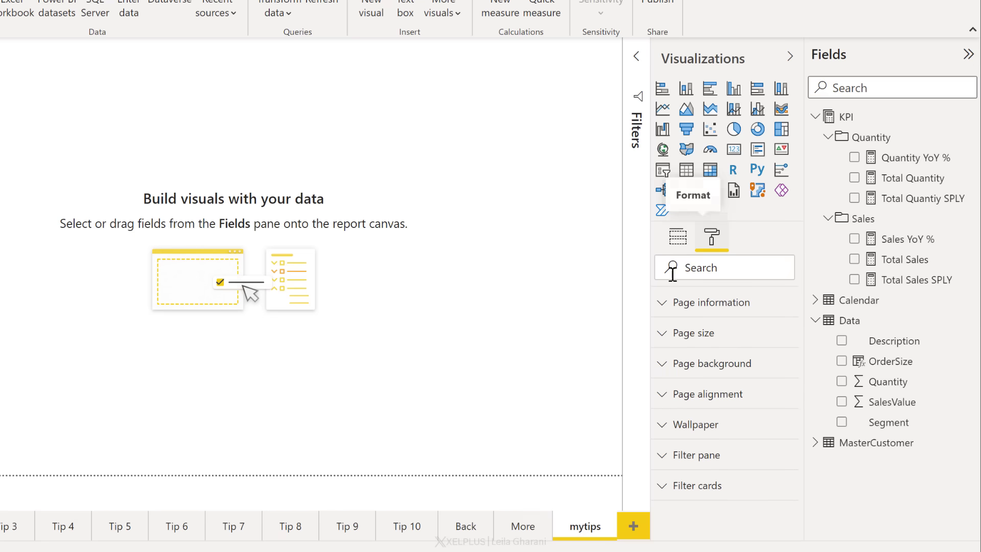
left_click(663, 303)
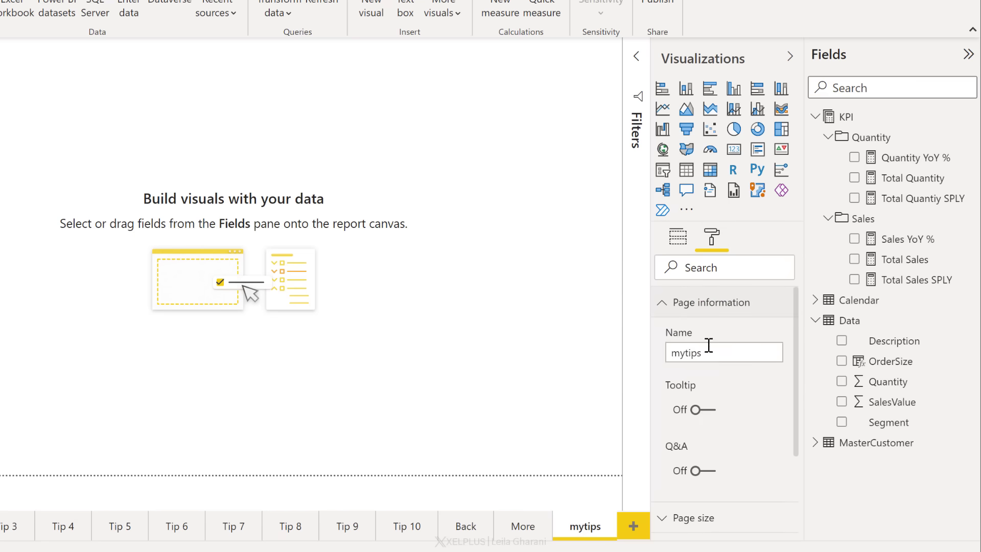
left_click(710, 414)
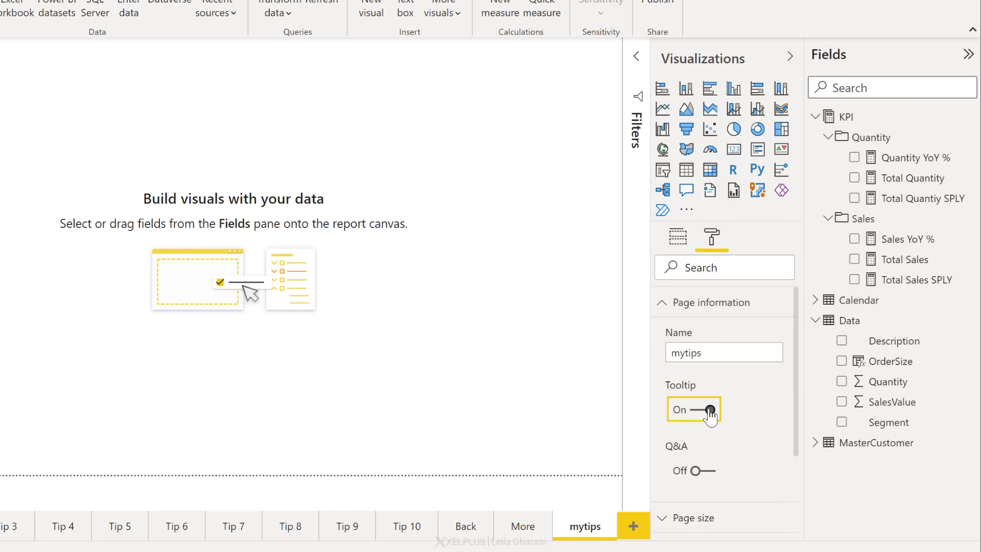
Set the page size type to Tooltip and vertical alignment to Middle
scroll(710, 414, "down", 3)
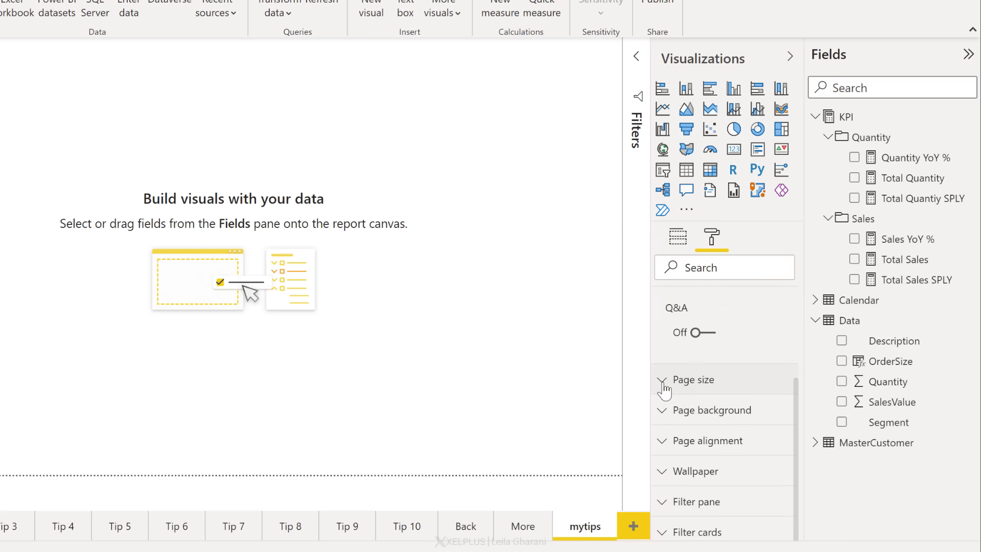
left_click(664, 381)
scroll(735, 358, "down", 2)
left_click(771, 312)
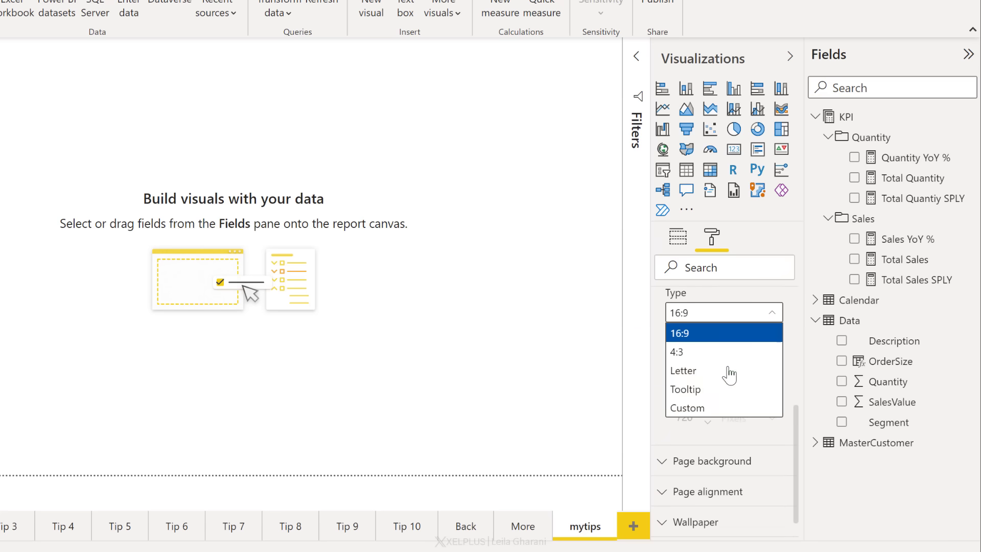
left_click(714, 391)
left_click(663, 491)
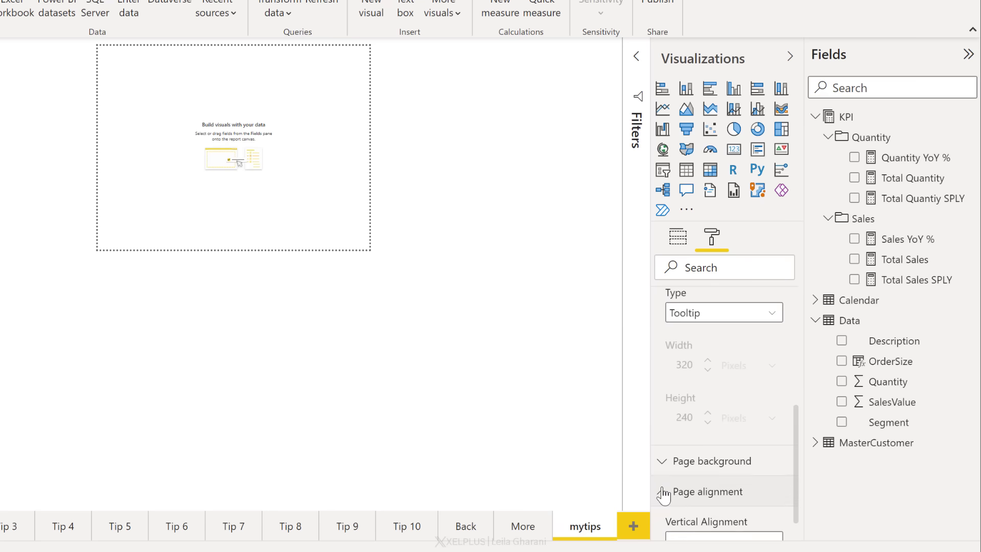
scroll(676, 453, "down", 3)
left_click(715, 400)
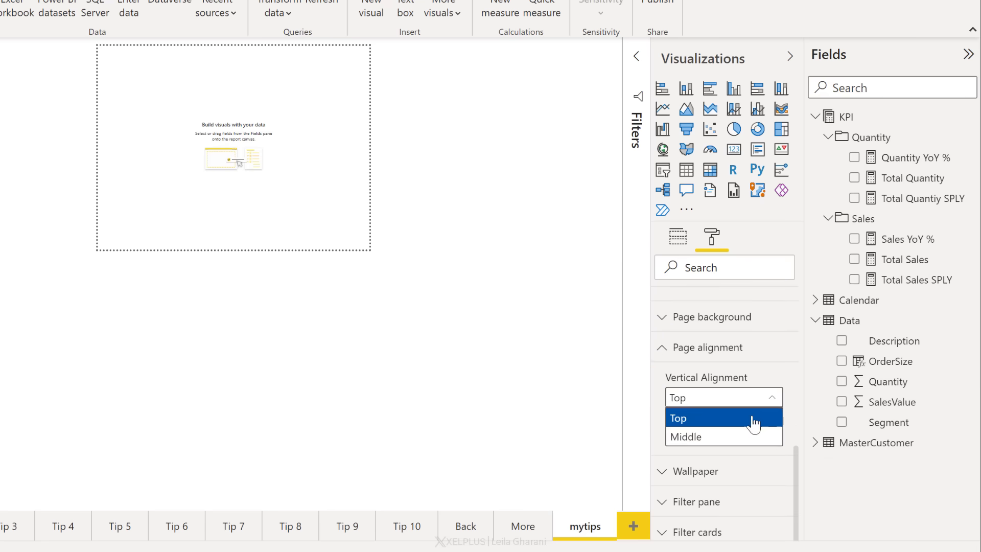
left_click(735, 437)
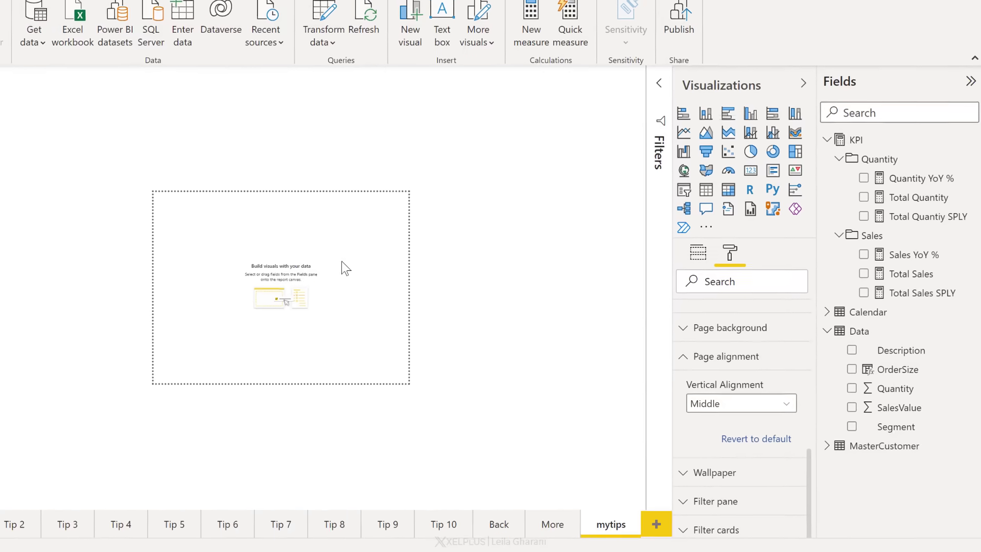
Add a bold, centred text box titled 'Top 5 Customer Groups'
left_click(442, 28)
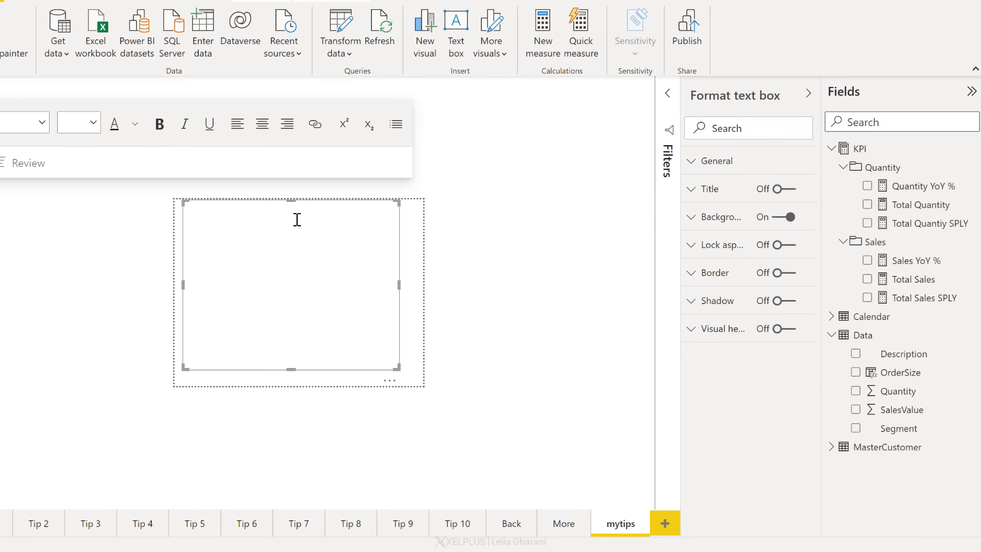
type("Top 5 Customer Group")
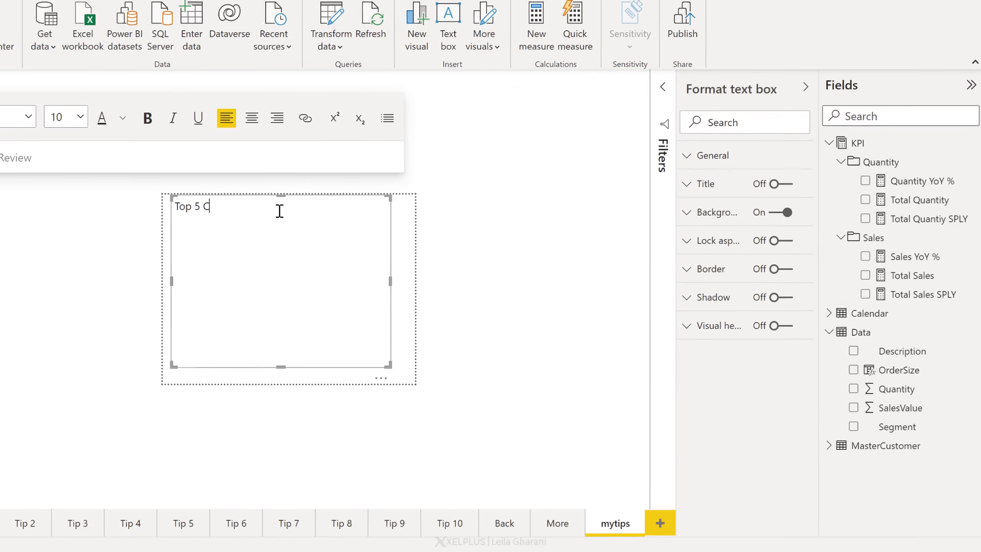
type("s")
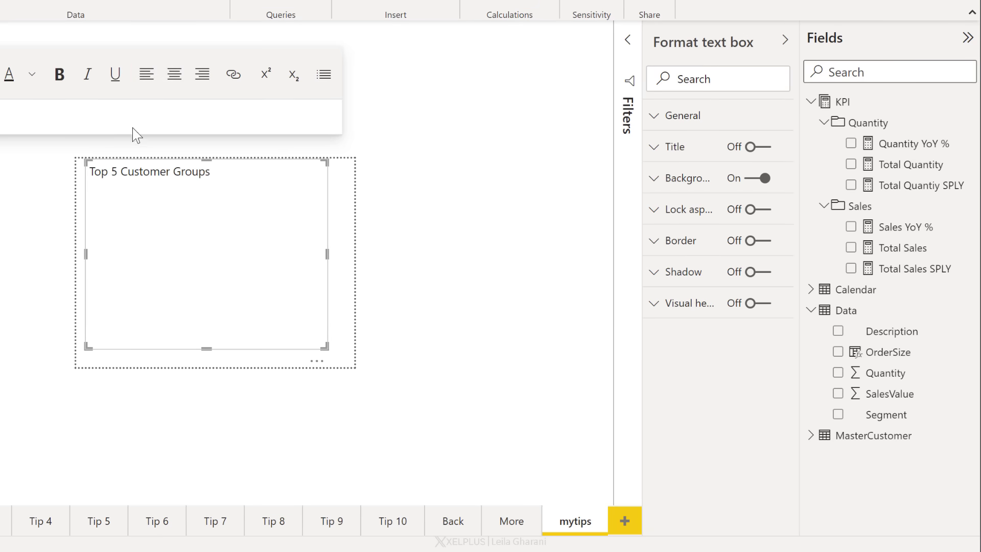
key("ctrl+a")
left_click(60, 76)
left_click(174, 74)
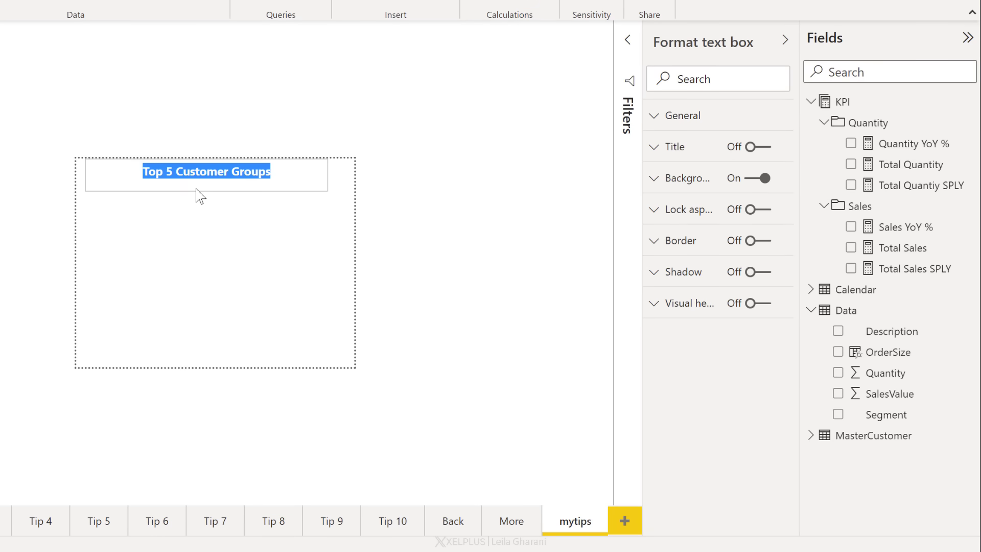
left_click(346, 243)
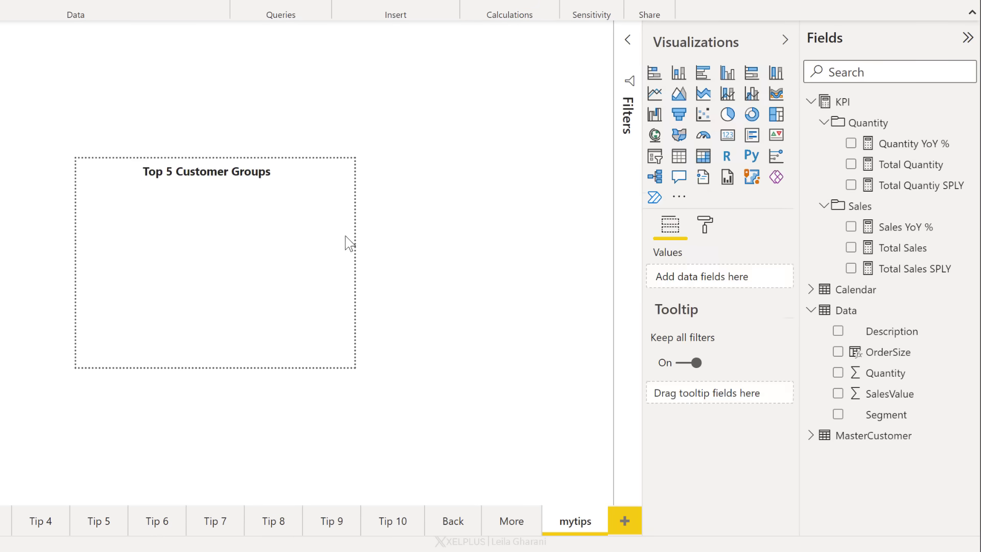
Add a table visual showing CustomerGroup and Total Sales from MasterCustomer
left_click(678, 155)
left_click(806, 436)
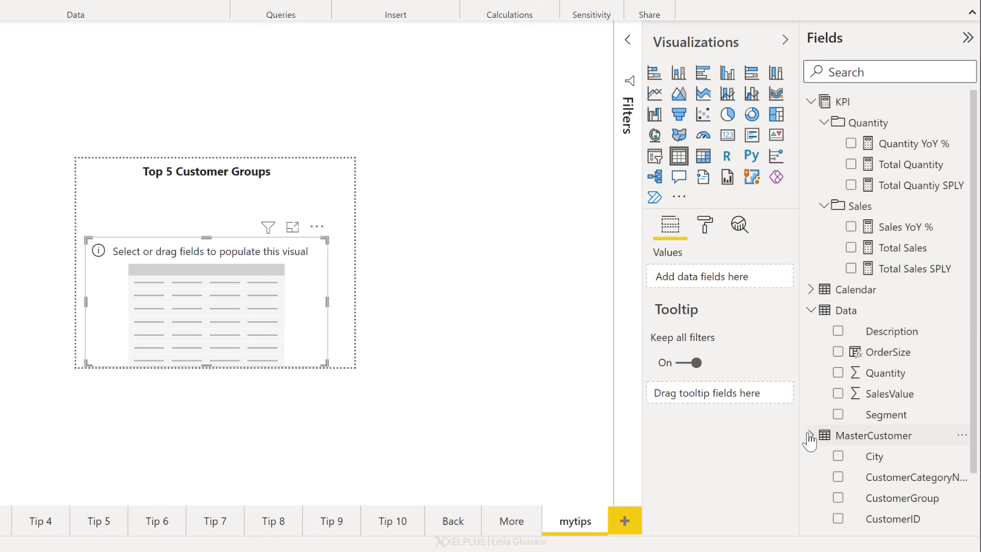
scroll(838, 427, "down", 3)
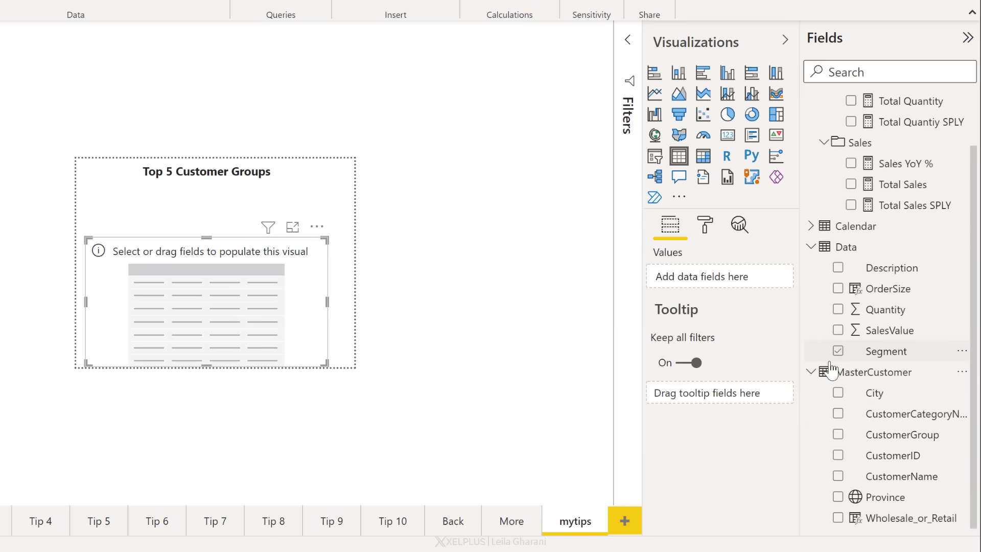
left_click(838, 433)
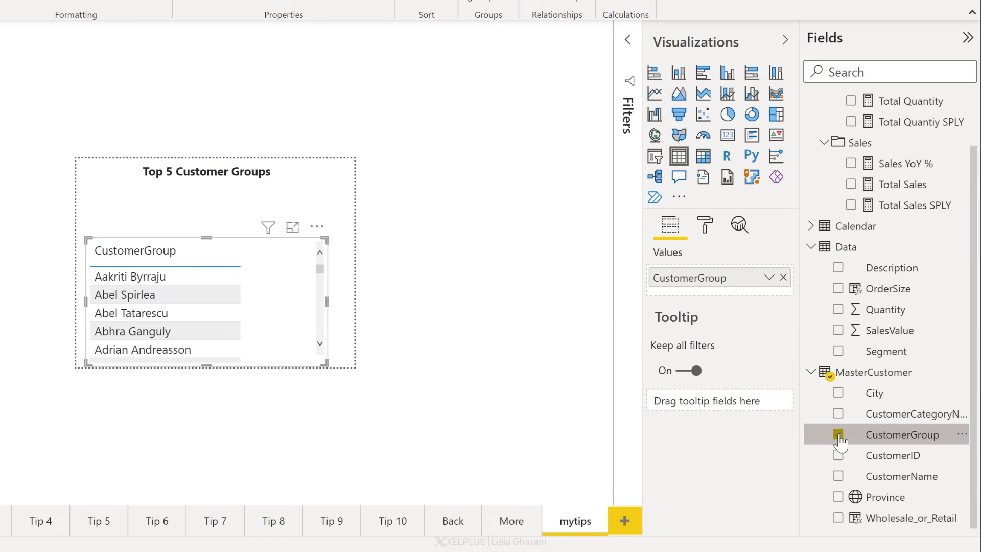
left_click(851, 186)
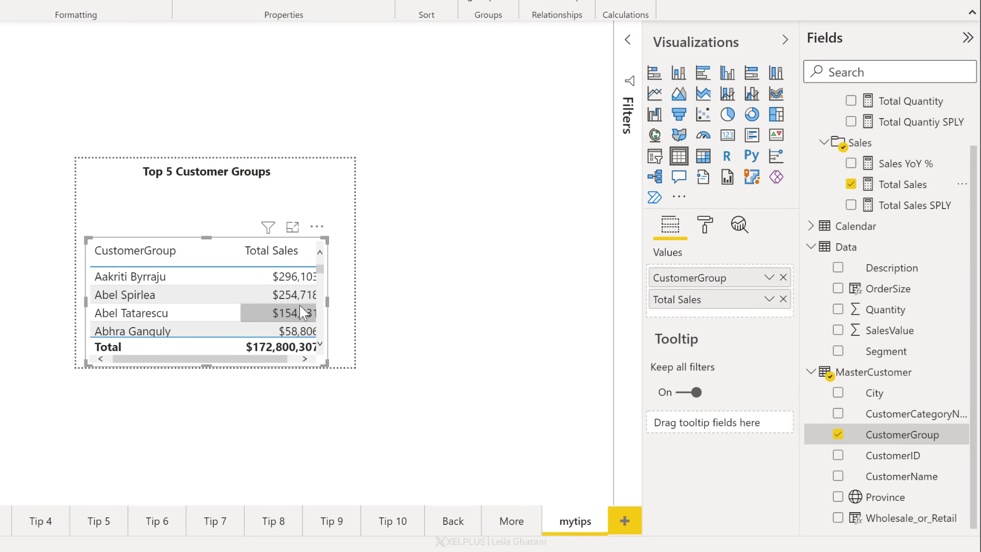
scroll(157, 318, "down", 5)
scroll(157, 318, "down", 3)
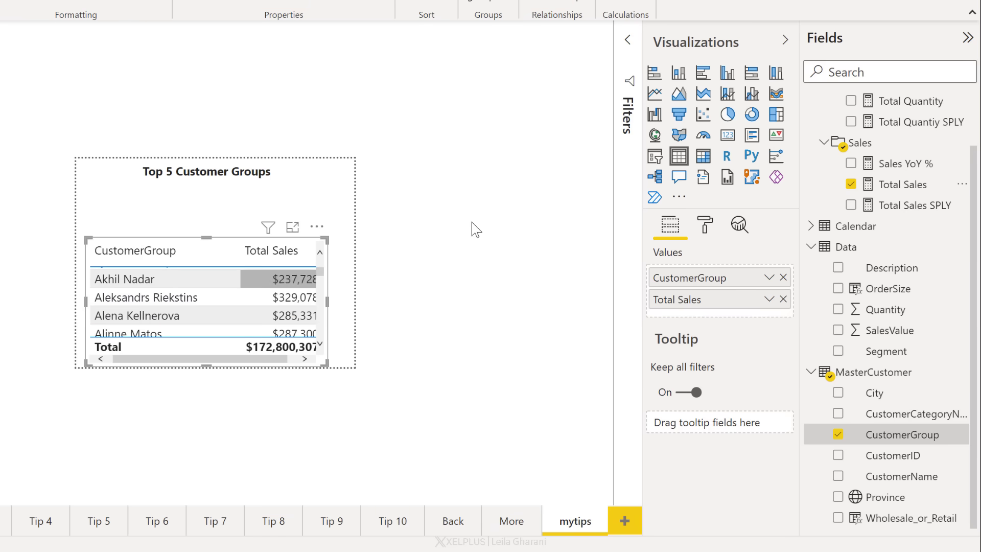
Apply a Top N filter showing the top 5 CustomerGroups by Total Sales
left_click(625, 51)
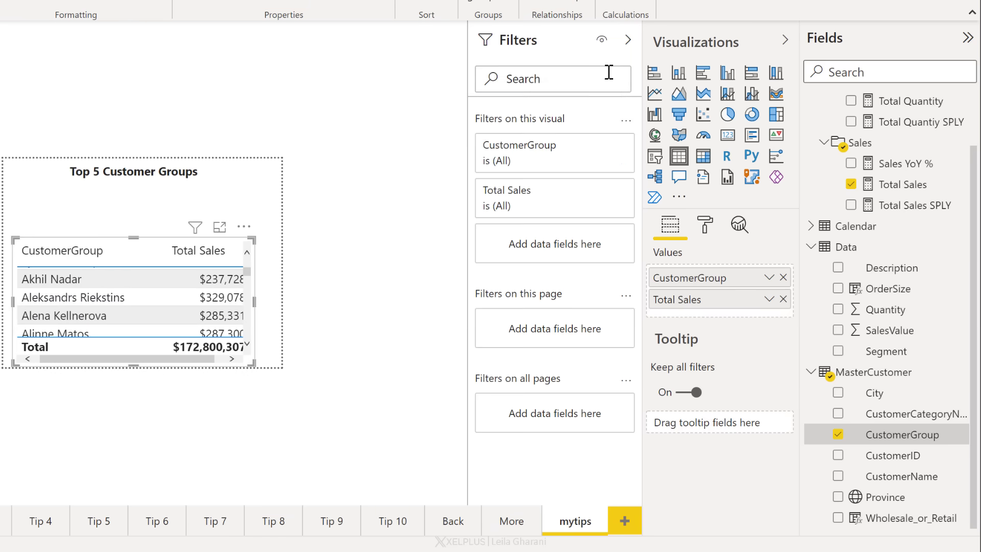
left_click(600, 144)
left_click(622, 206)
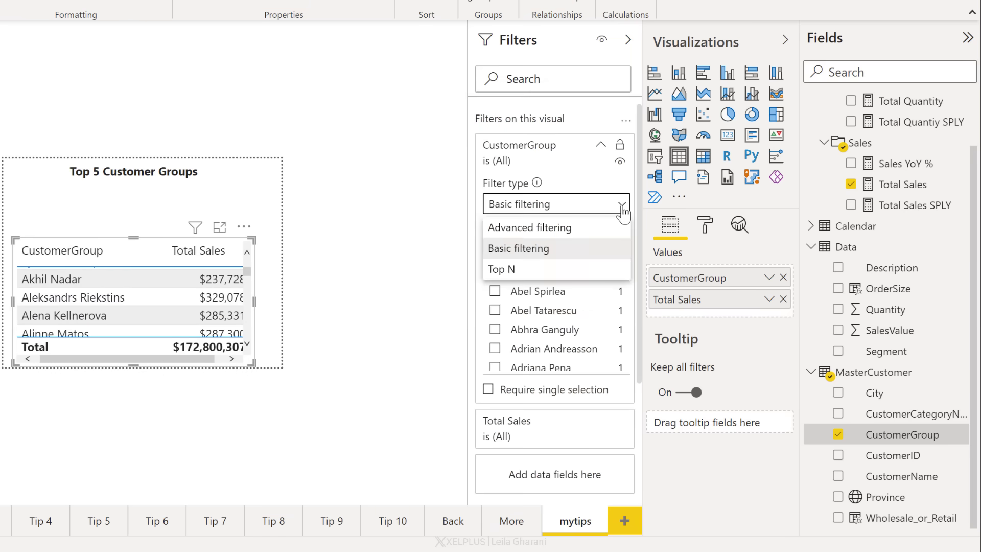
left_click(536, 269)
left_click(565, 249)
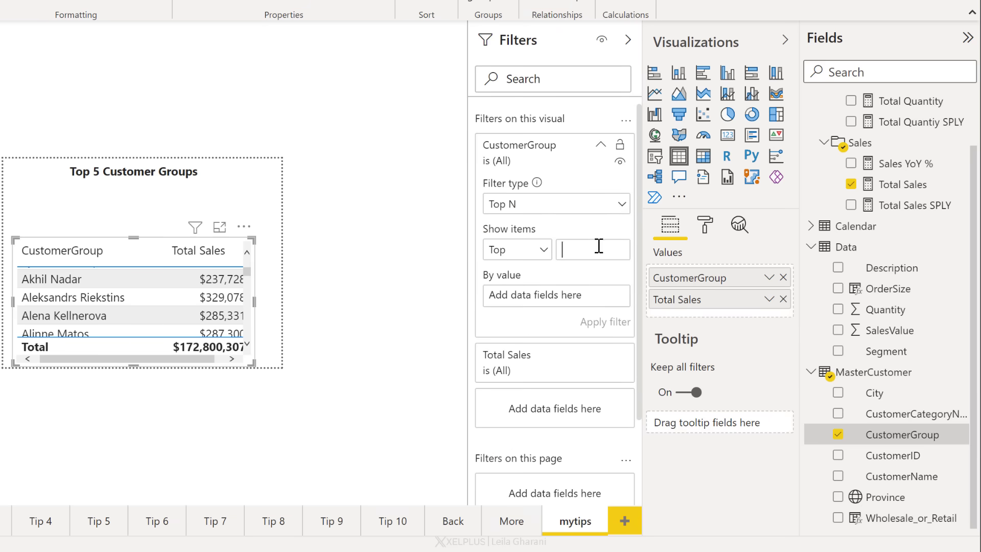
type("5")
left_click_drag(917, 187, 556, 297)
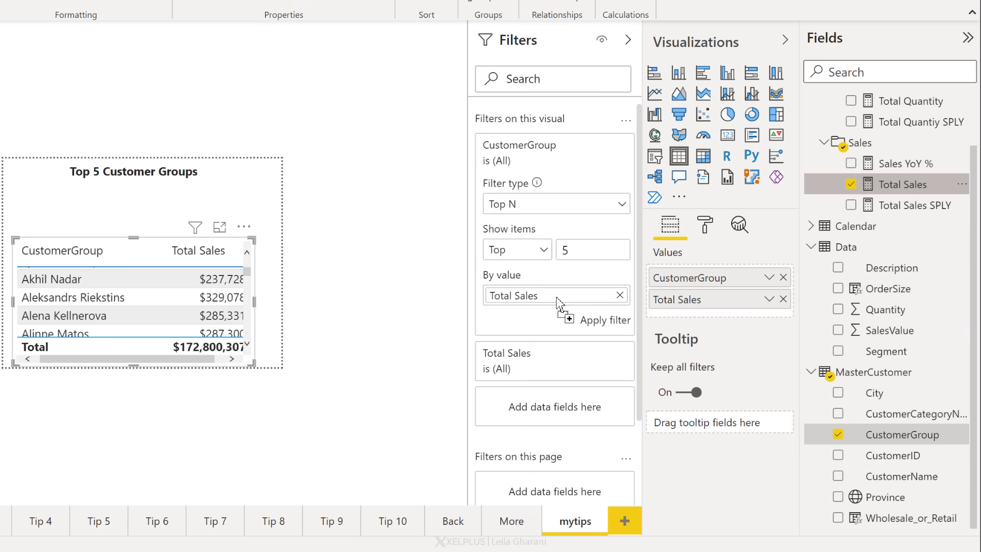
left_click(585, 320)
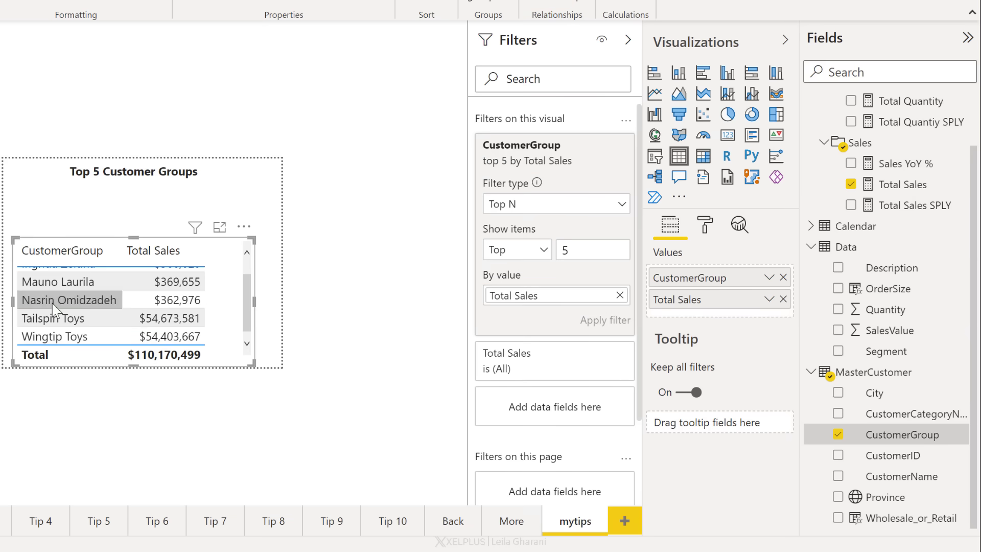
Resize the table and sort it by Total Sales, highest first
scroll(60, 320, "up", 1)
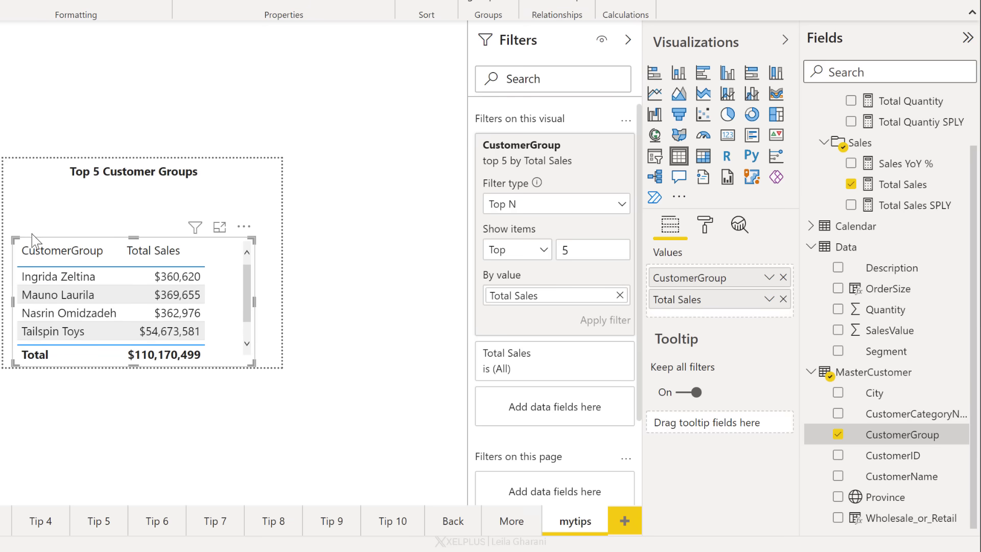
left_click_drag(27, 244, 13, 200)
left_click_drag(208, 211, 224, 211)
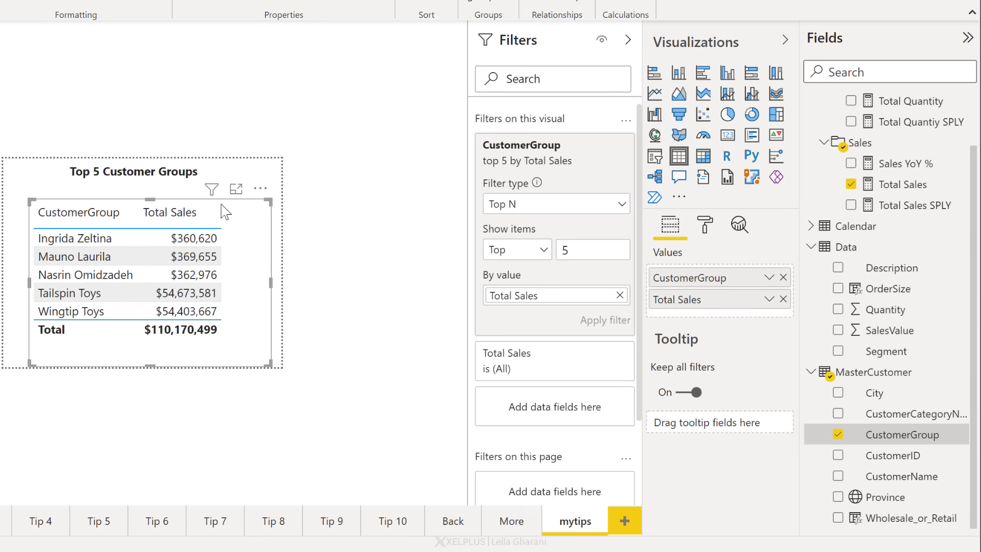
left_click(151, 231)
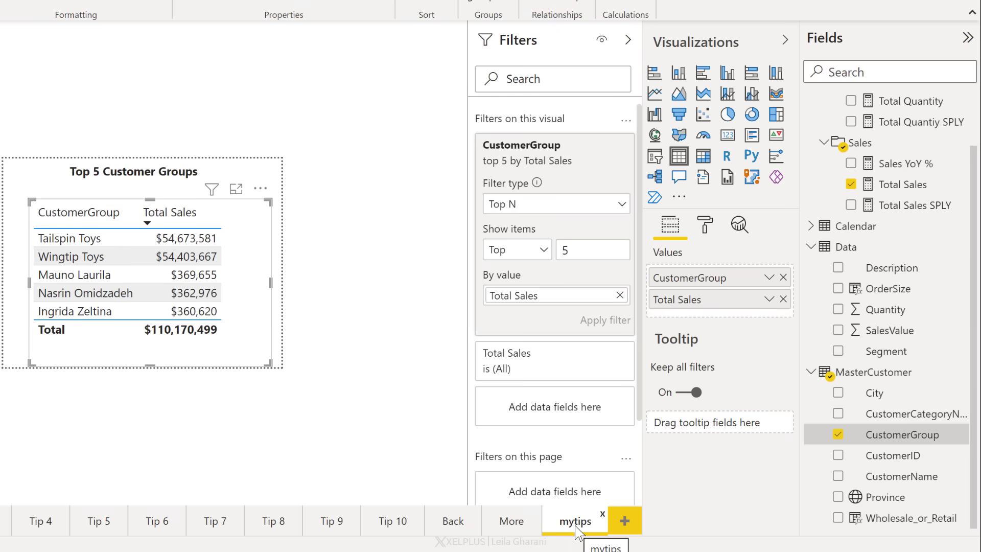
On Tip 6, select the Total Sales and Total Quantity by Segment chart and collapse Filters
left_click(153, 521)
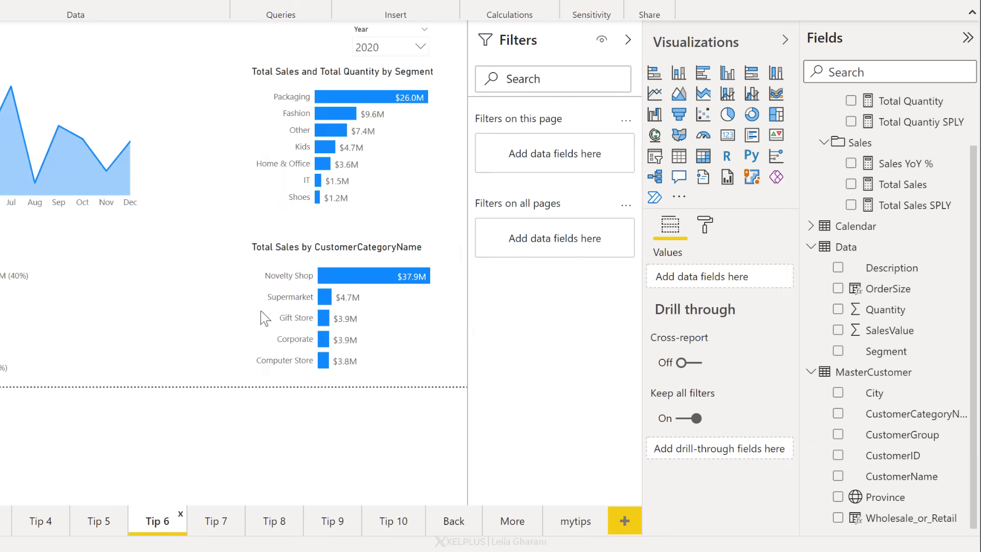
left_click(416, 199)
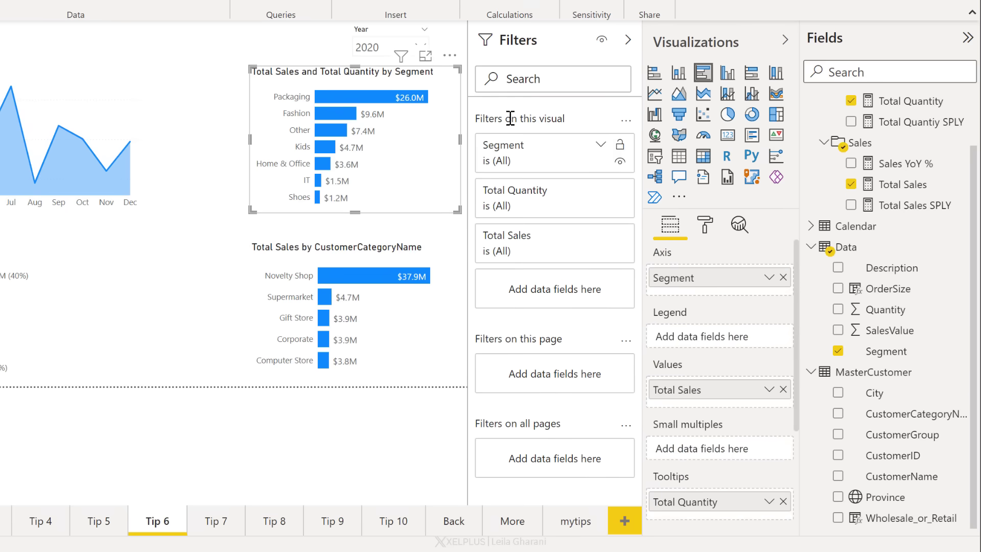
left_click(628, 40)
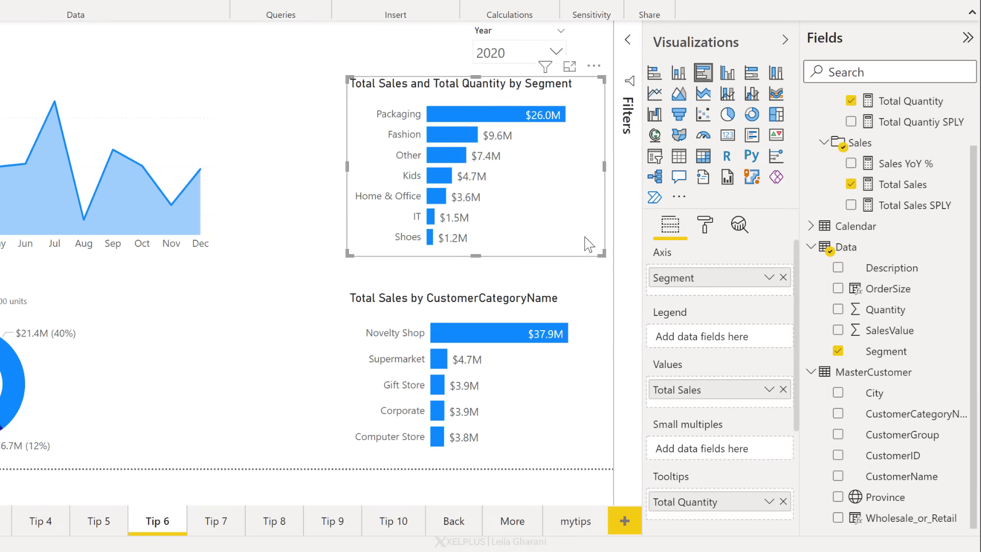
Set the chart's tooltip type to Report page, using the mytips page
left_click(704, 224)
scroll(689, 327, "down", 5)
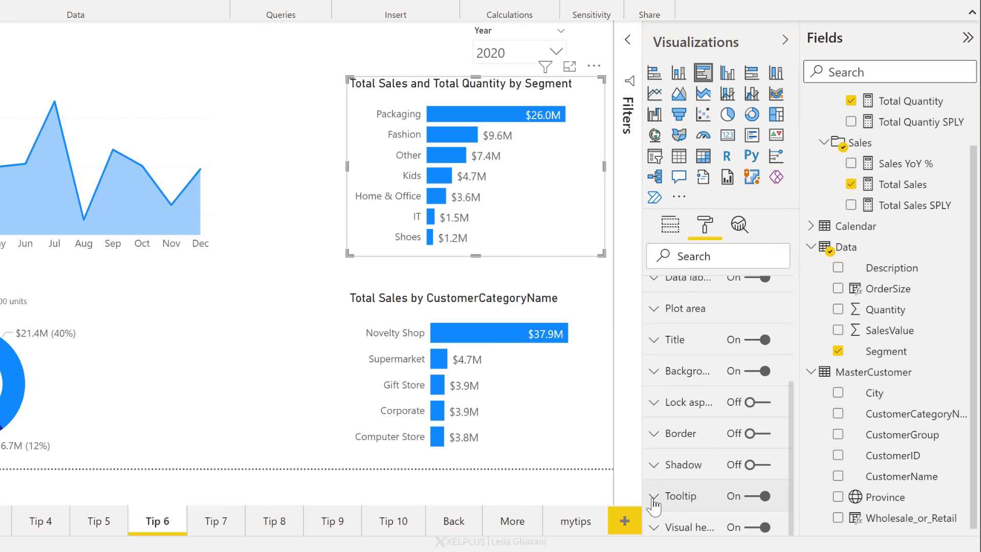
left_click(656, 518)
scroll(712, 470, "down", 3)
scroll(720, 449, "down", 3)
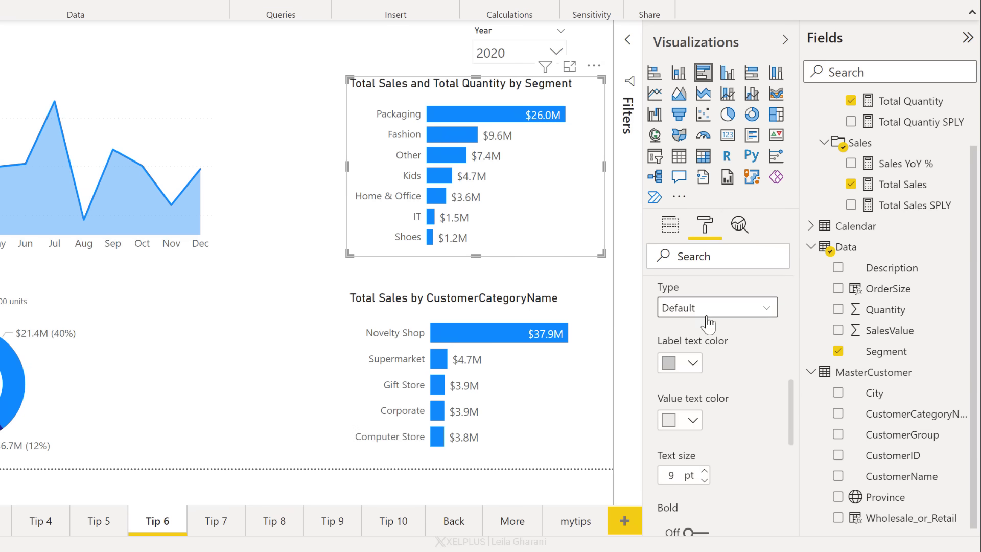
scroll(756, 316, "up", 1)
left_click(762, 349)
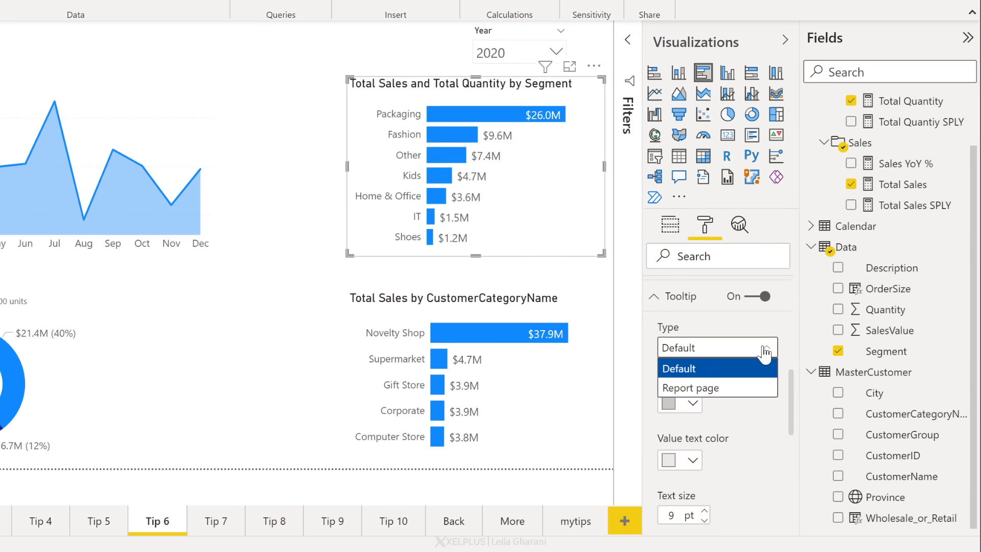
left_click(718, 391)
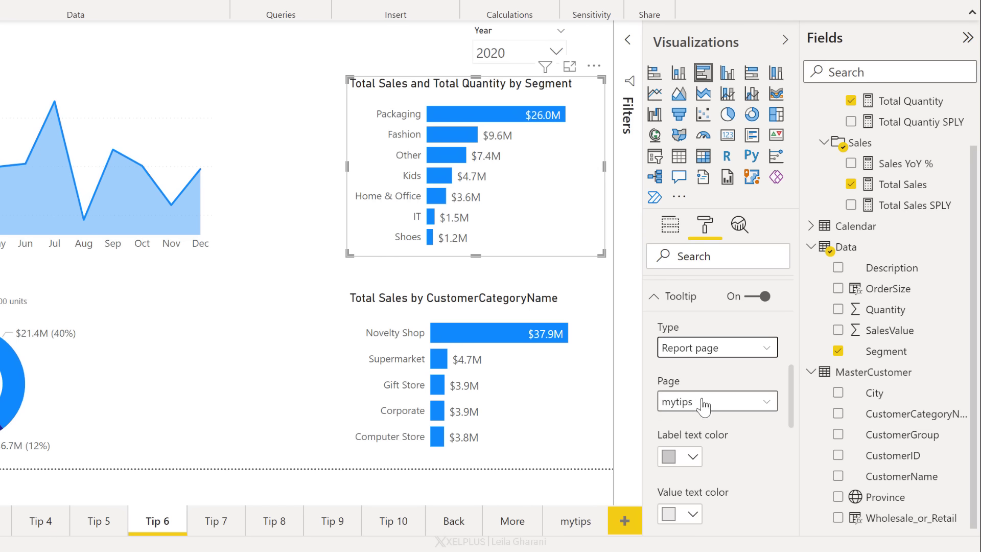
left_click(701, 403)
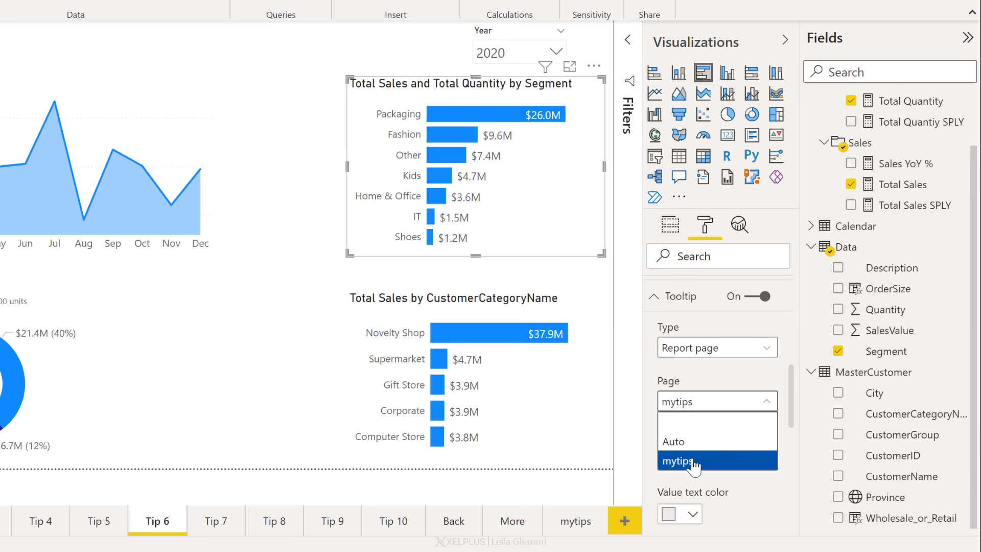
left_click(693, 462)
Preview the Top 5 Customer Groups tooltip on several segment bars
left_click(256, 252)
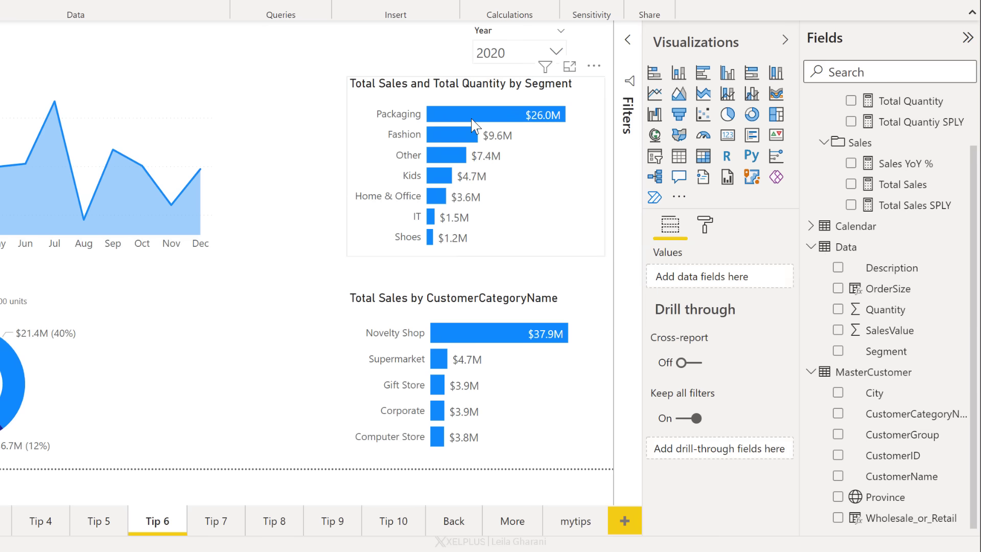
mouse_move(471, 119)
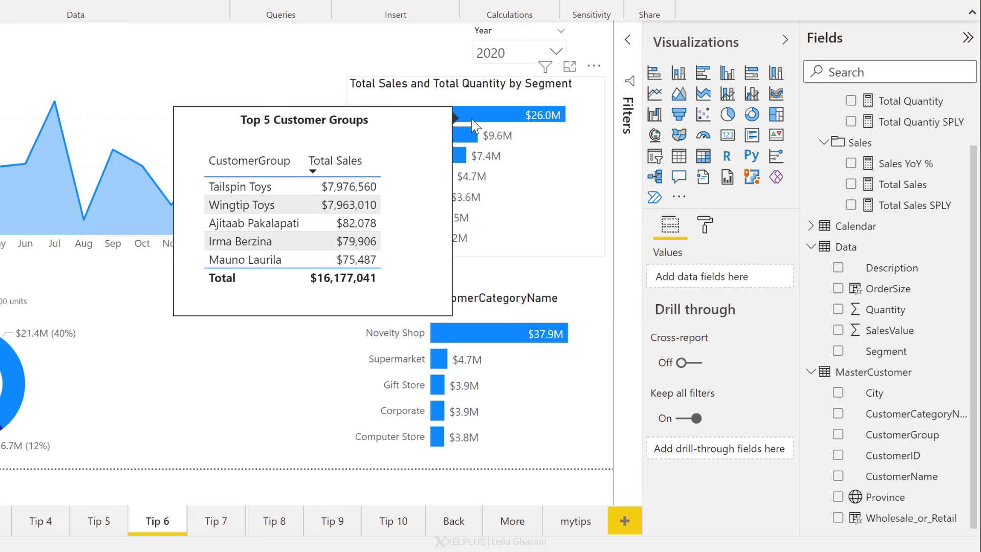
mouse_move(453, 168)
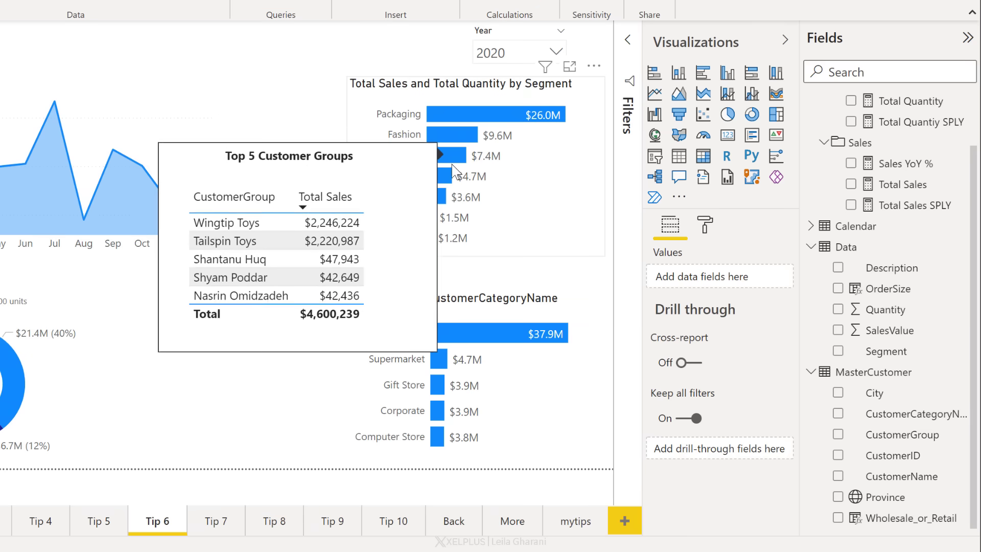
mouse_move(440, 201)
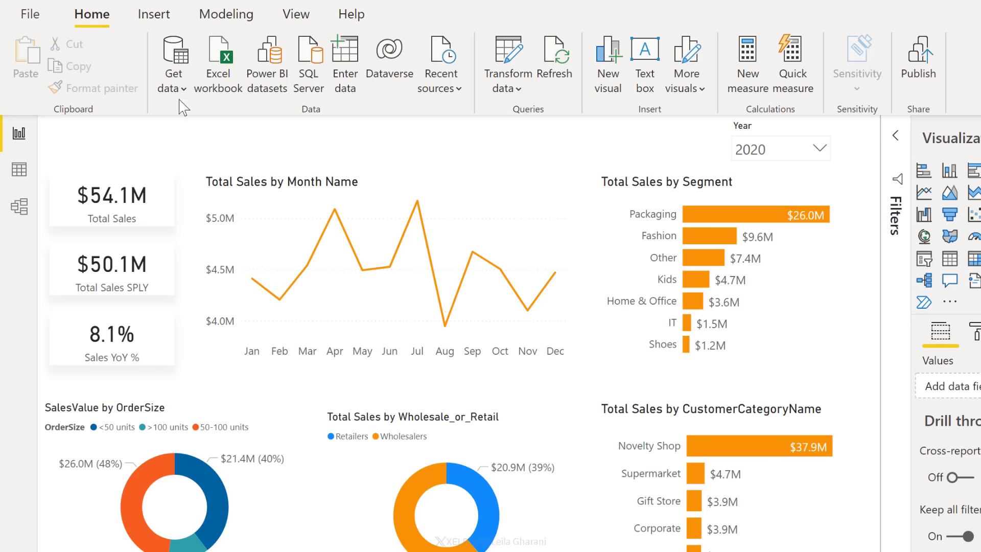
Insert a page navigator onto the Tip 7 report page
left_click(155, 17)
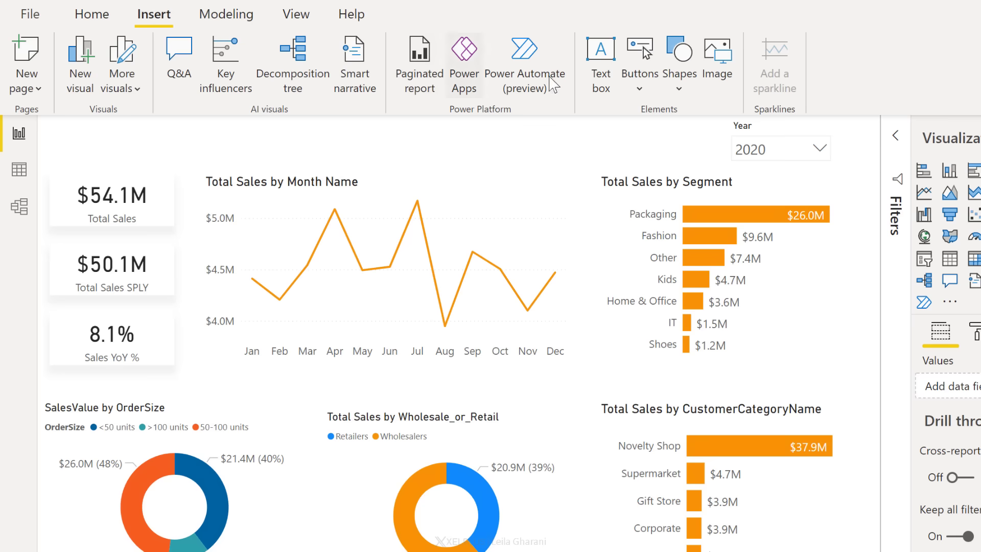
left_click(639, 66)
mouse_move(686, 401)
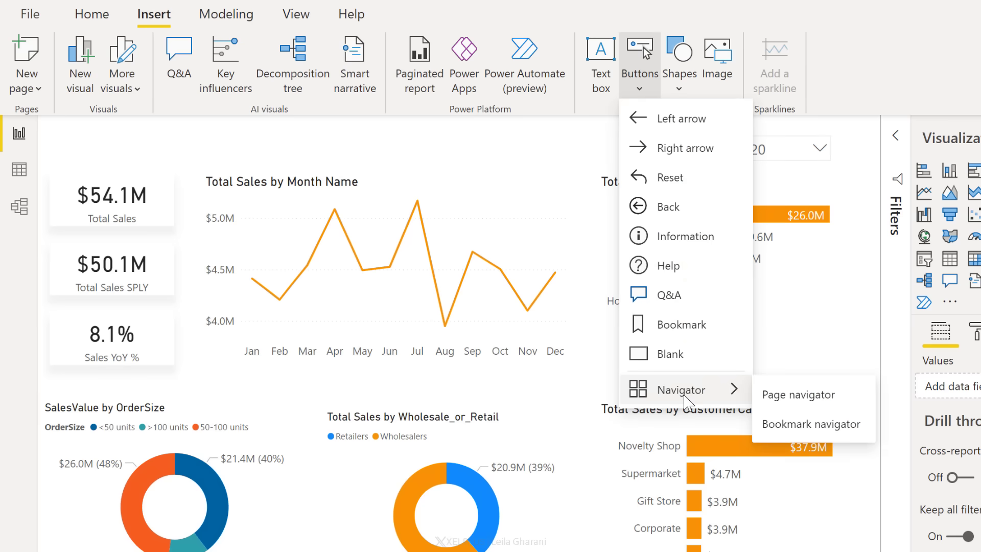
left_click(771, 396)
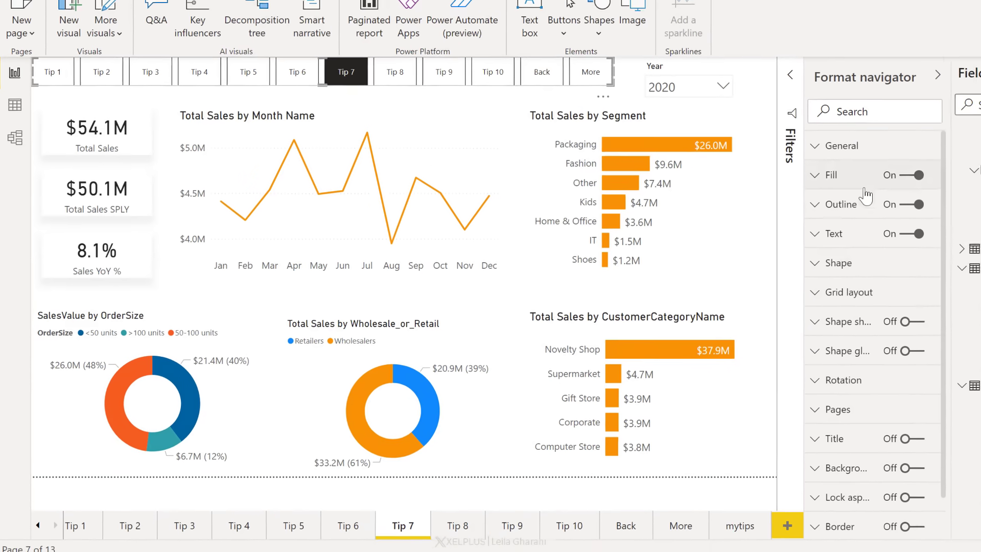
Toggle Show tooltip pages on and back off so the mytips page stays excluded
left_click(815, 409)
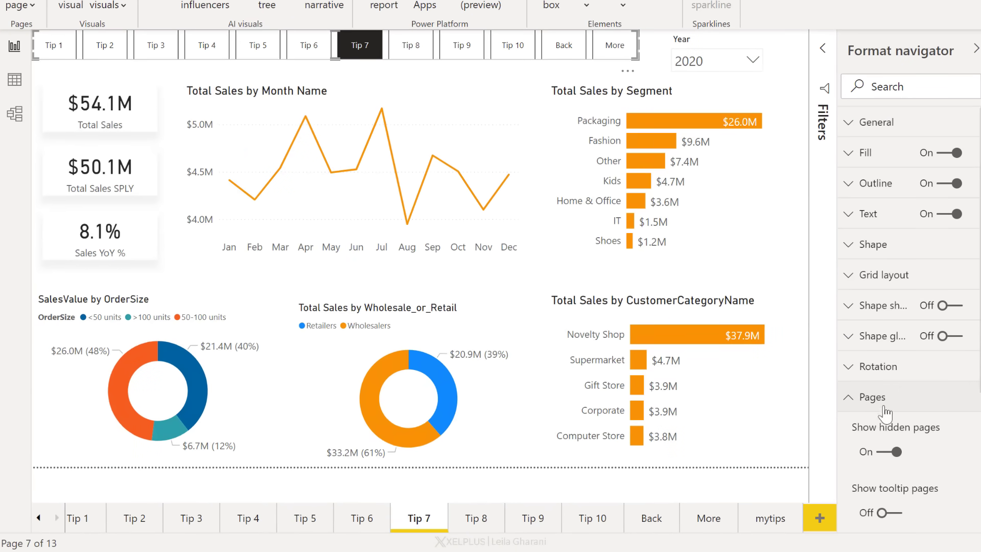
scroll(920, 411, "down", 3)
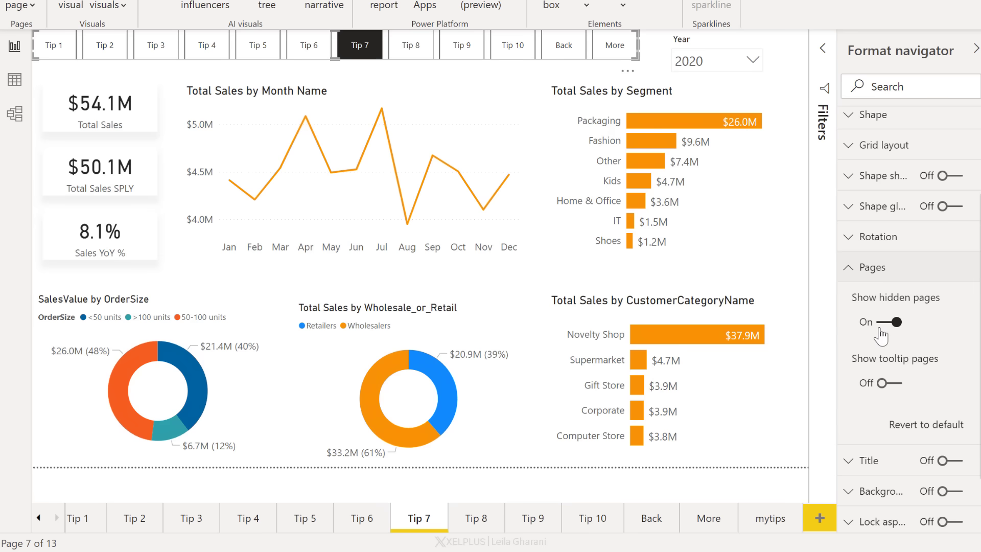
left_click(897, 385)
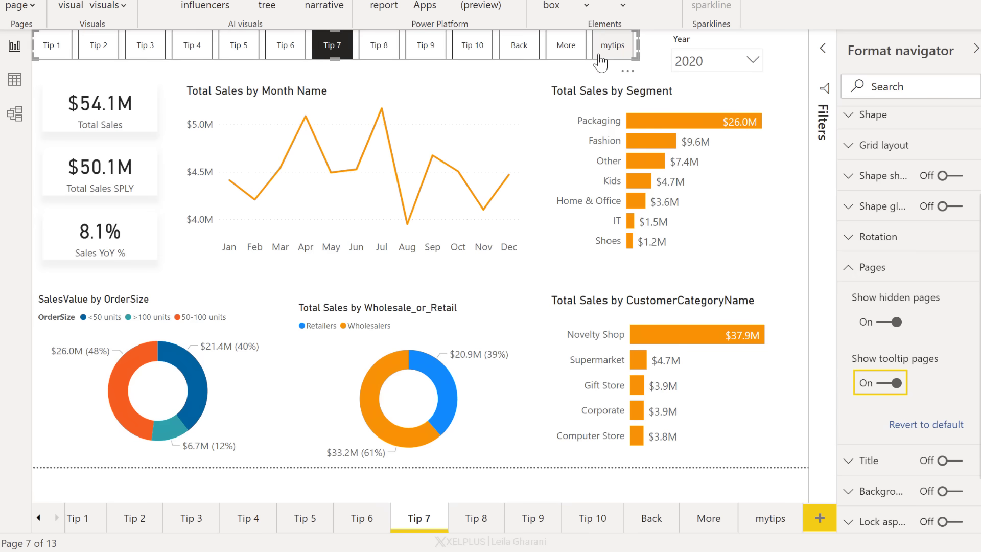
left_click(874, 394)
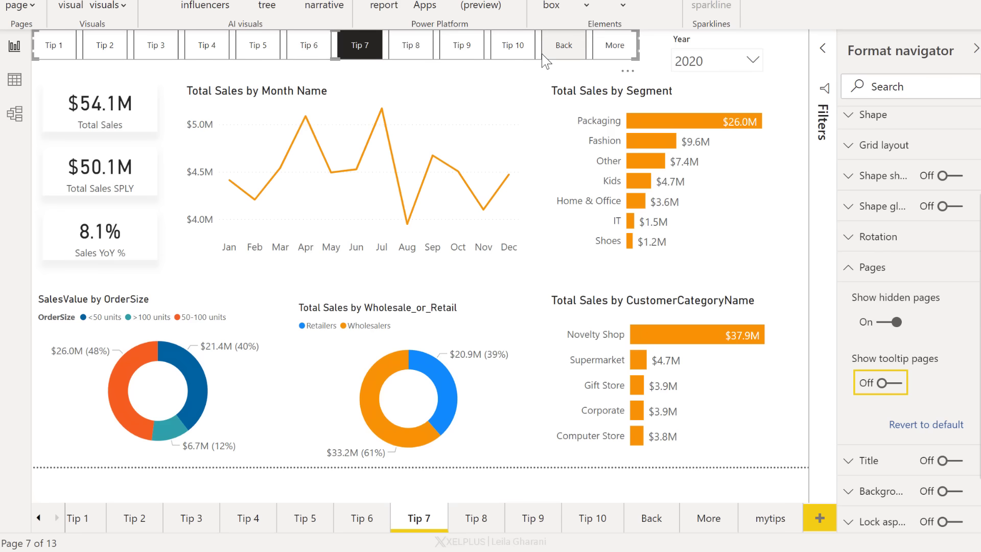
Change the navigator button shape to Oval, then Heart, and Ctrl+click Tip 6 to test it
scroll(858, 204, "up", 3)
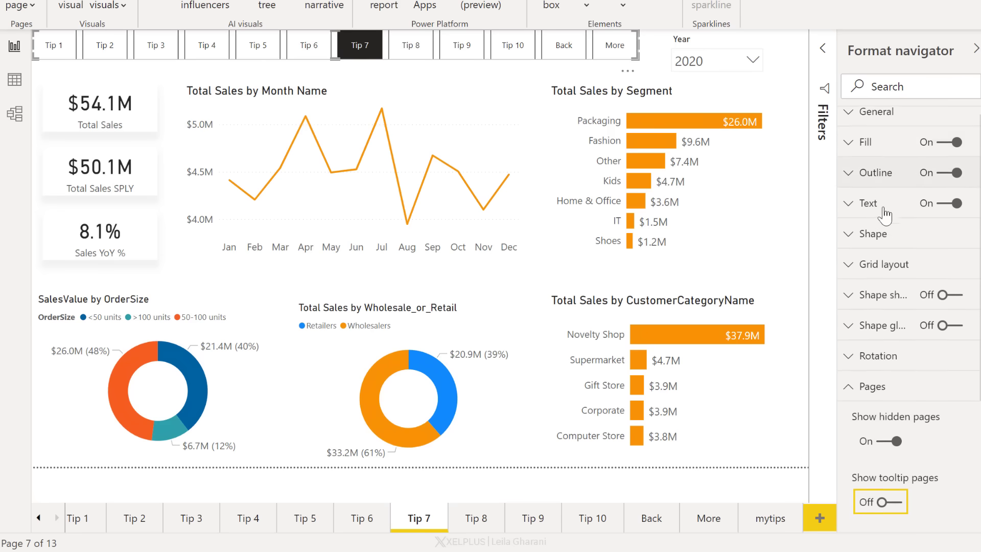
left_click(846, 247)
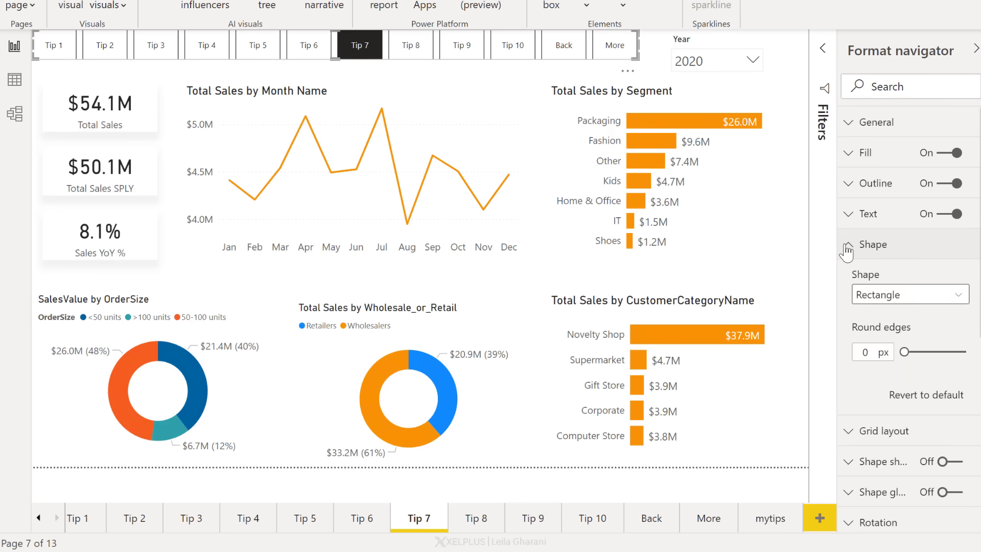
left_click(944, 306)
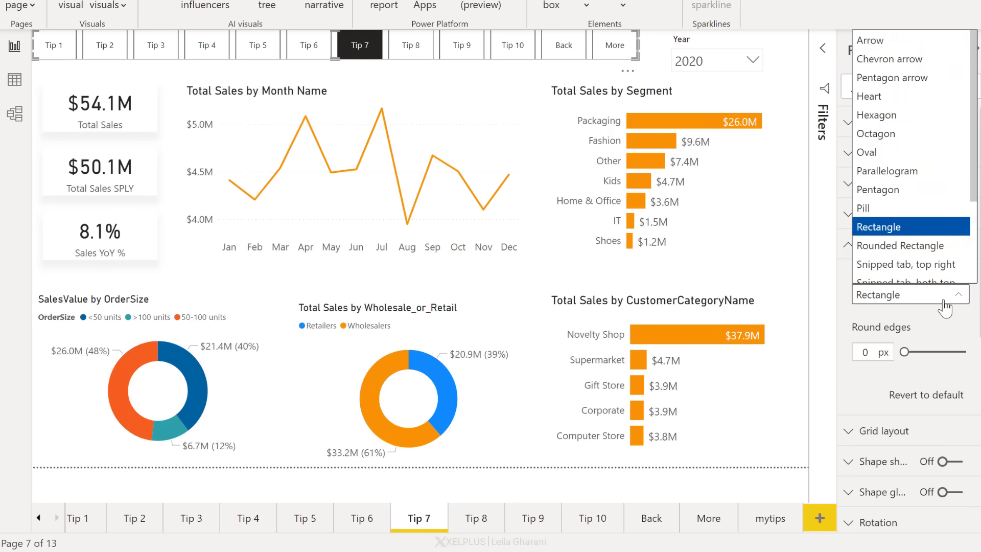
left_click(898, 155)
left_click(914, 297)
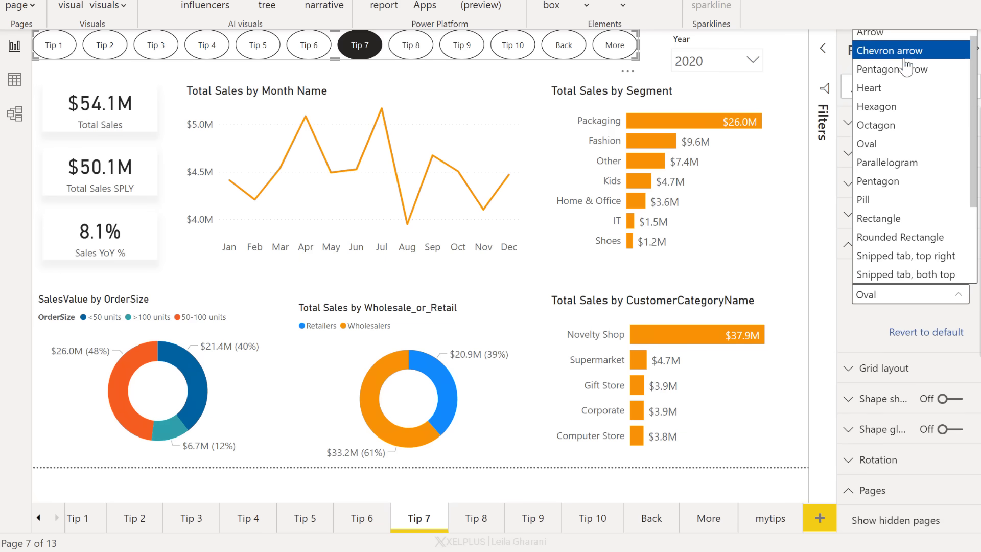
left_click(898, 88)
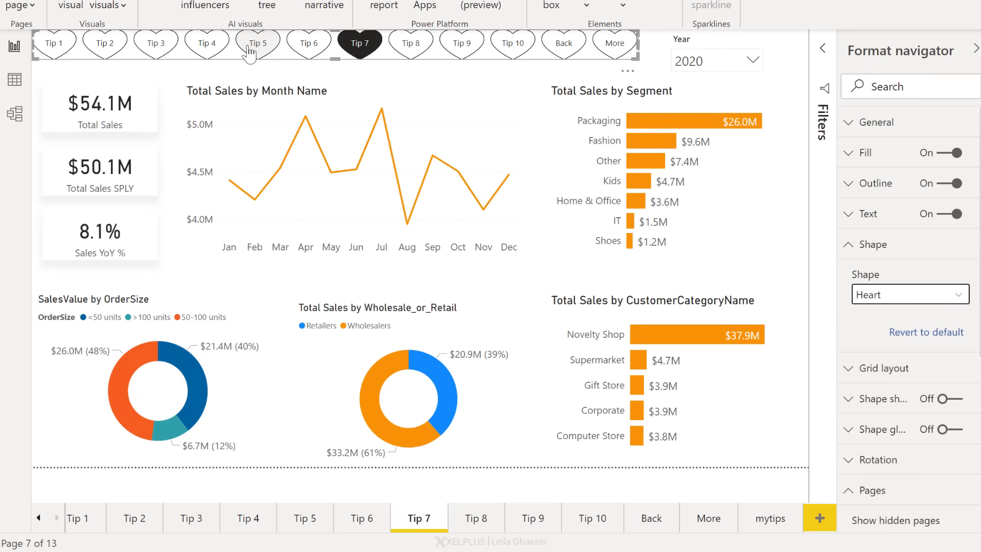
key("ctrl")
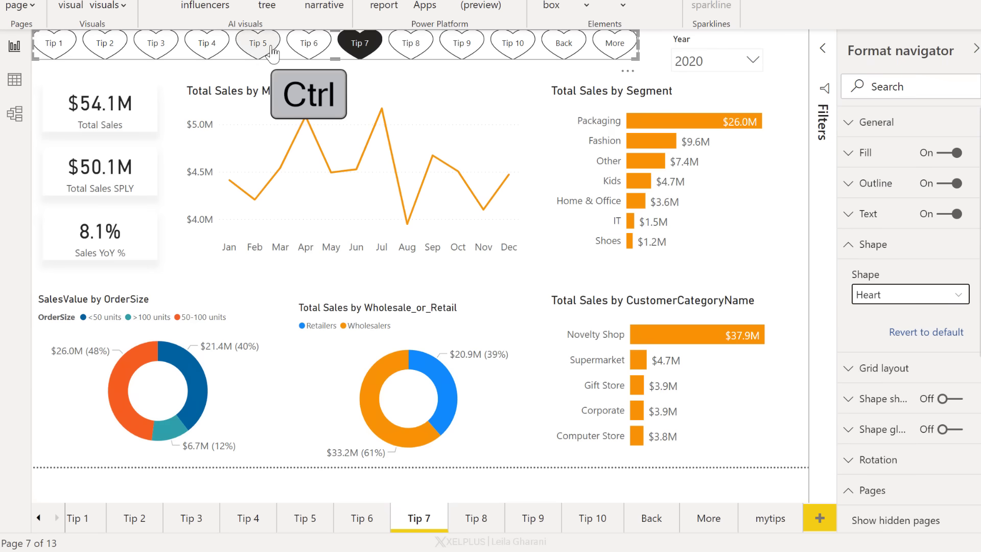
left_click(307, 50, "ctrl")
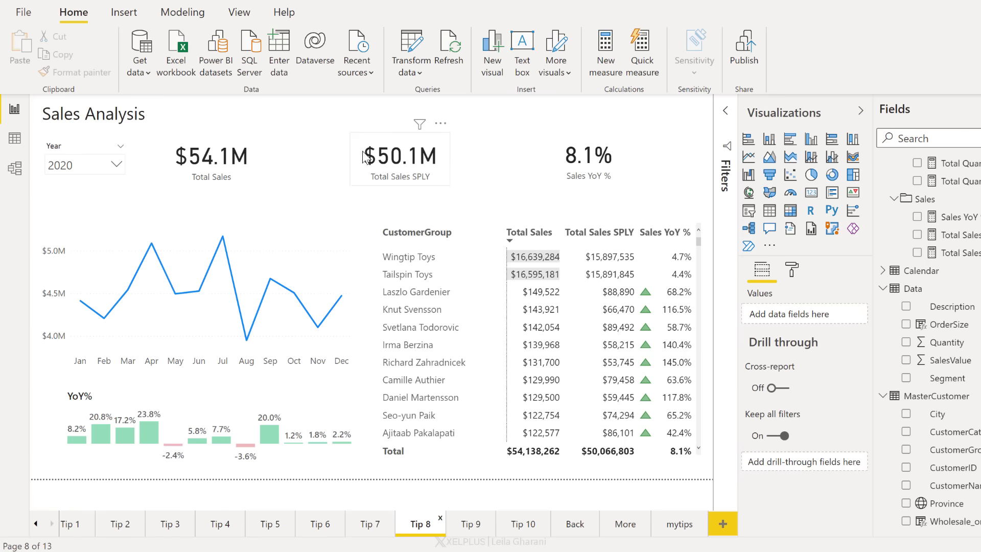
Go to the Tip 8 page and add a Back button beside the Sales Analysis title
left_click(358, 526)
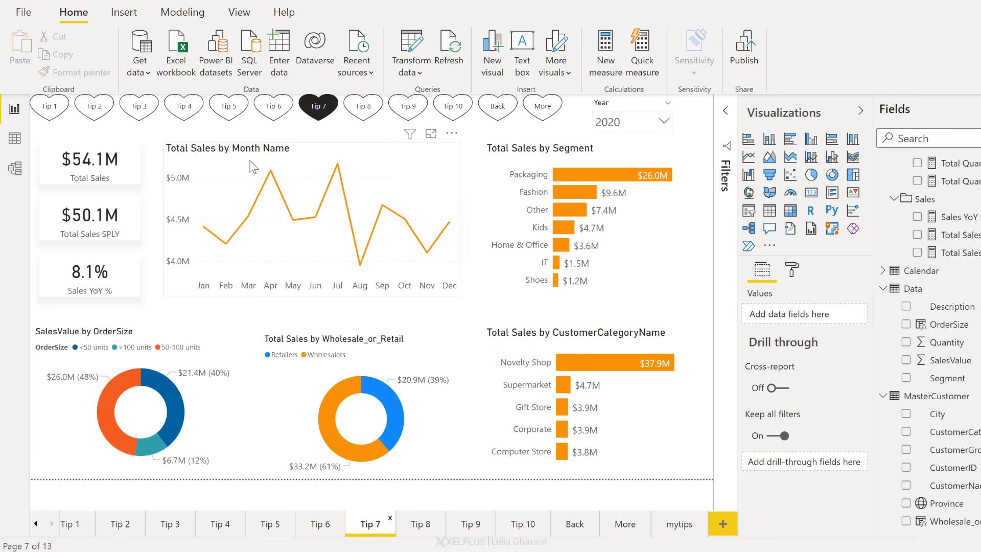
left_click(362, 111, "ctrl")
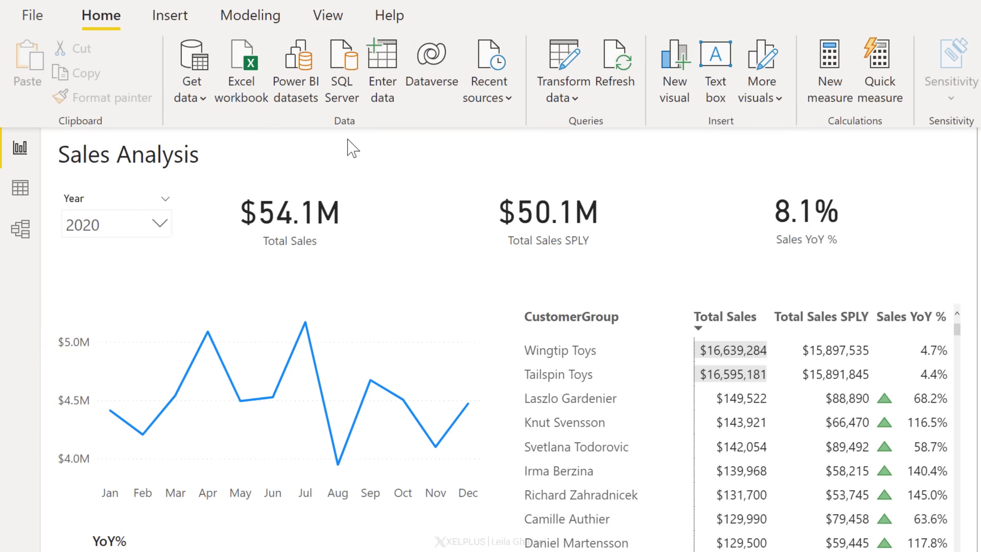
left_click(170, 15)
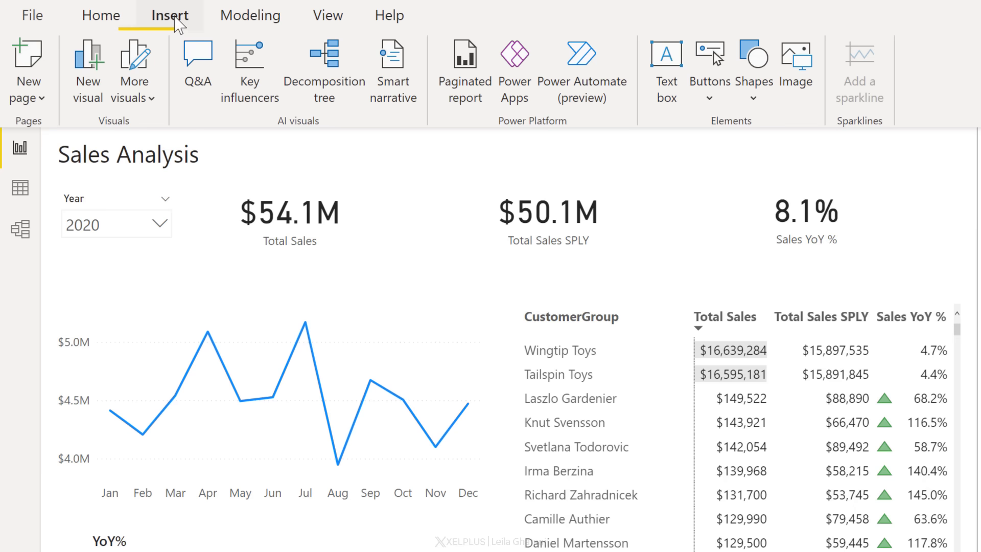
left_click(709, 98)
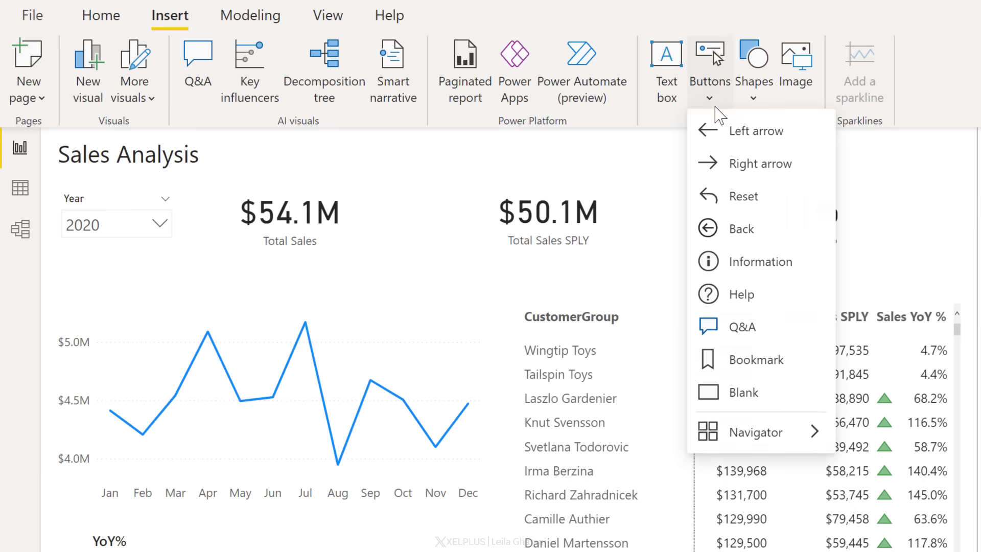
left_click(754, 231)
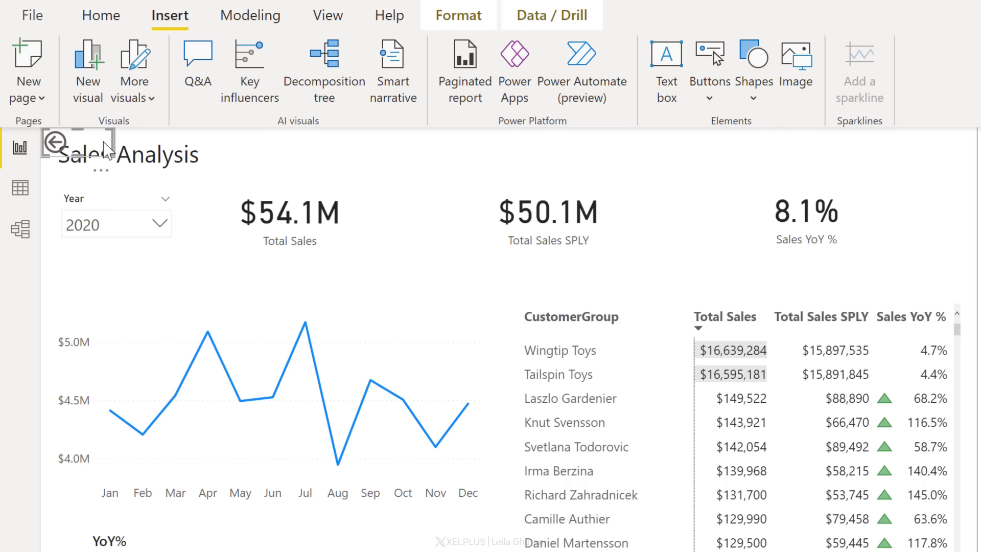
left_click_drag(105, 153, 281, 159)
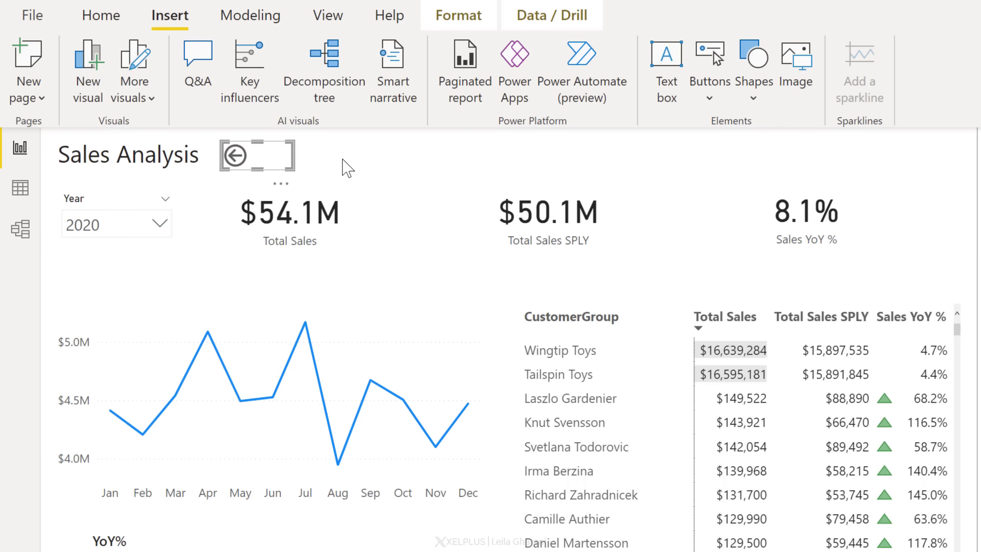
Ctrl+click the new back button to return to the previous page
left_click(347, 168)
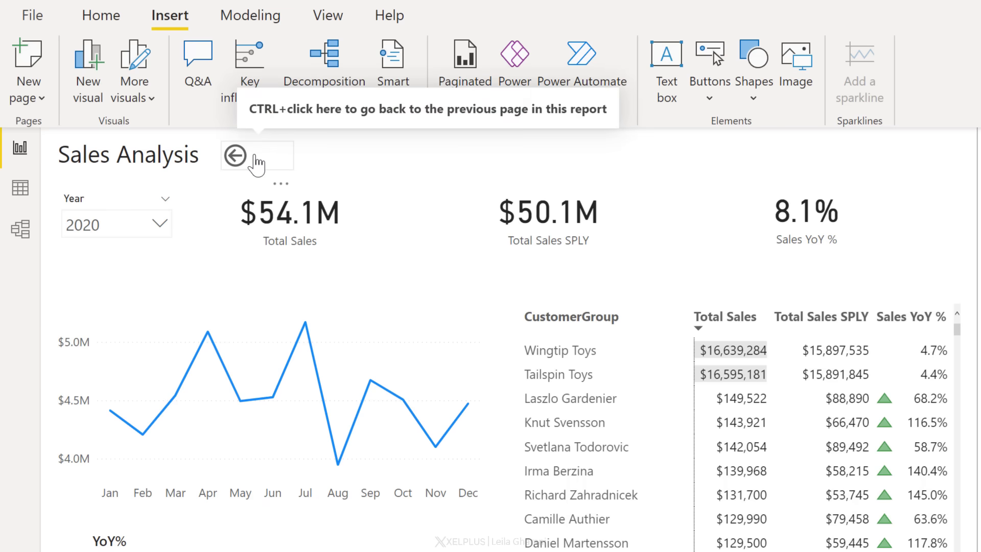
key("ctrl")
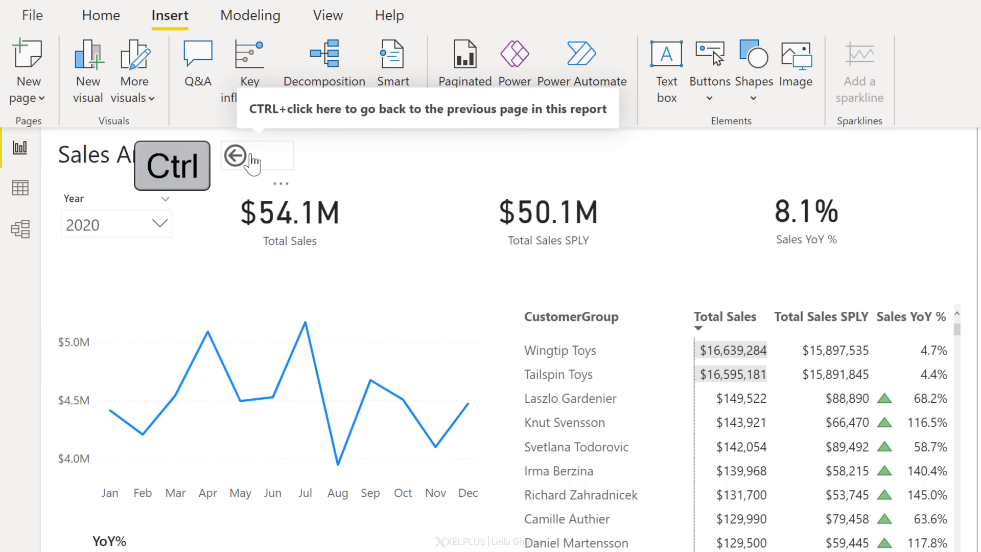
left_click(251, 156, "ctrl")
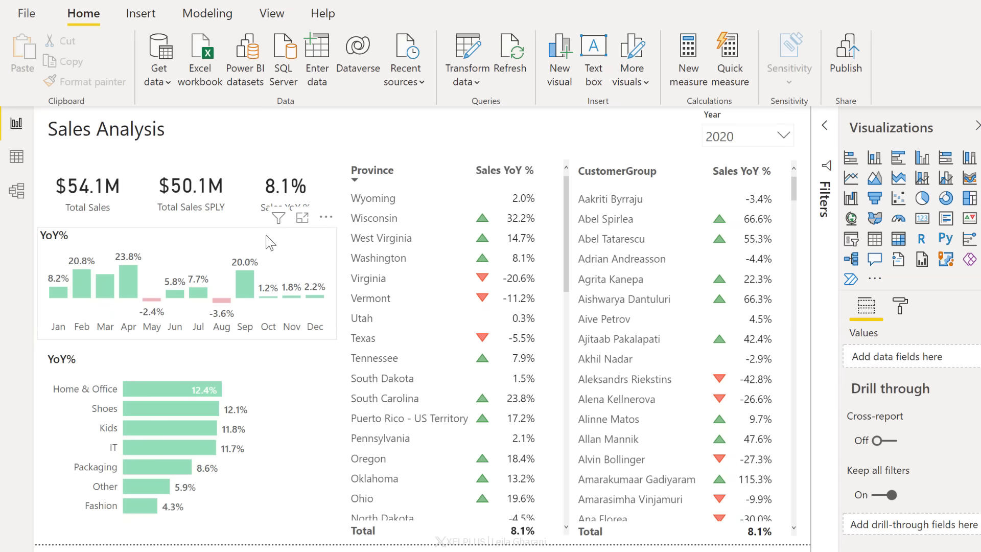
Nudge the Sales YoY % card and YoY% bar chart to confirm they can still move
left_click_drag(272, 180, 270, 171)
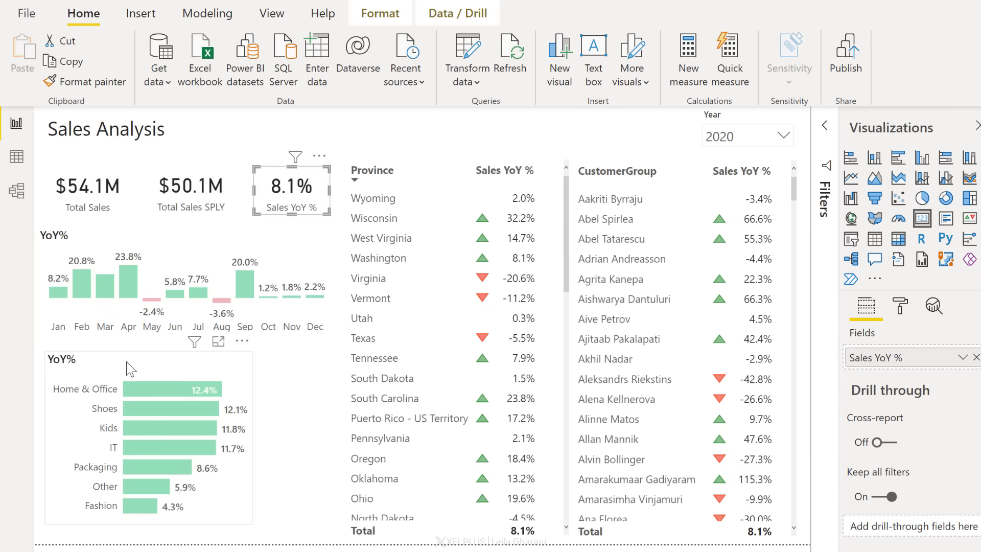
mouse_move(127, 360)
left_mouse_down()
mouse_move(137, 371)
mouse_move(127, 361)
left_mouse_up()
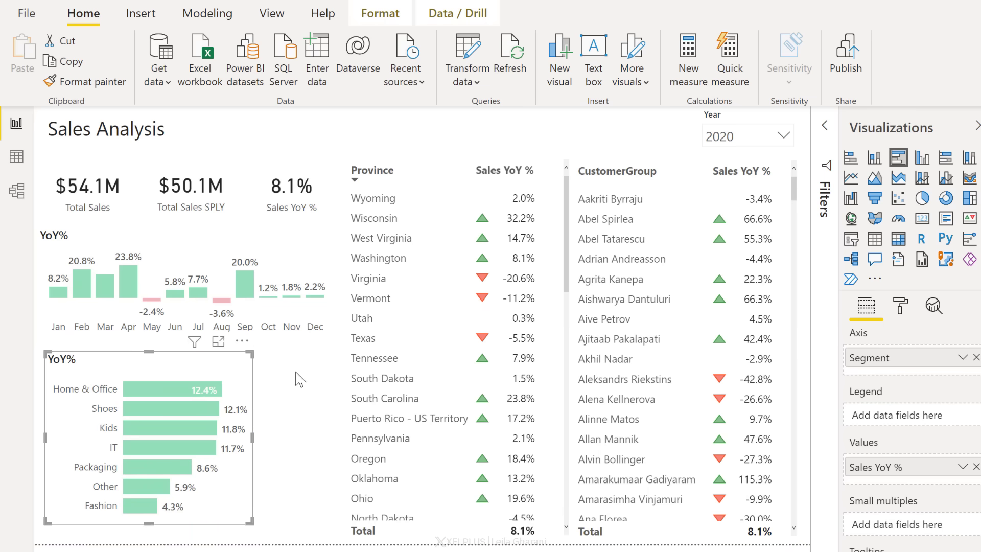
left_click(302, 379)
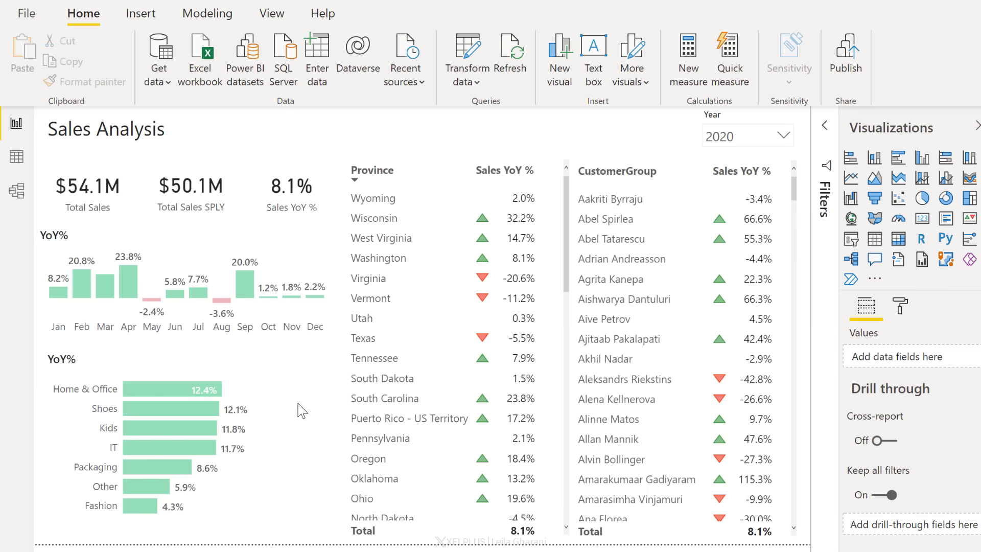
Select all visuals with Ctrl+A and turn on Lock objects
key("ctrl+a")
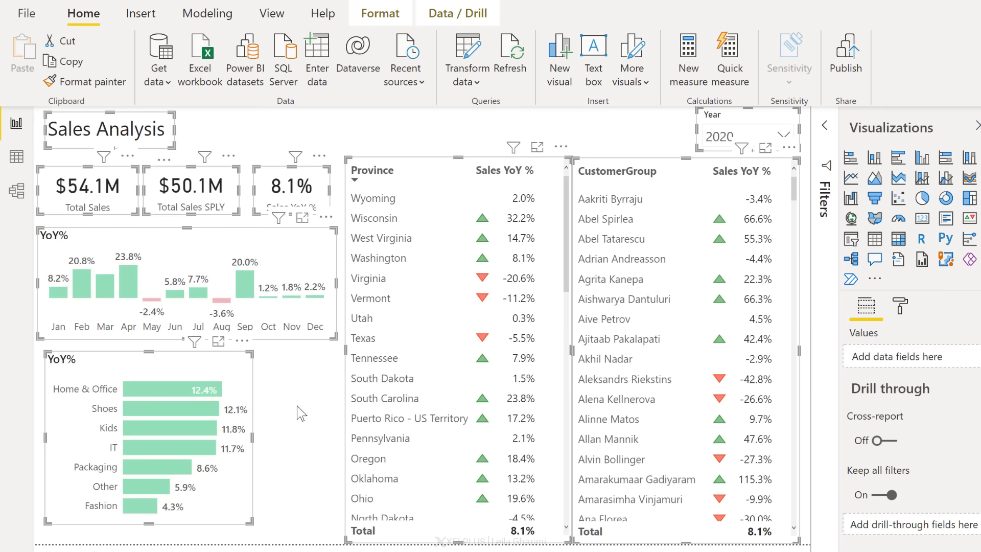
left_click(271, 15)
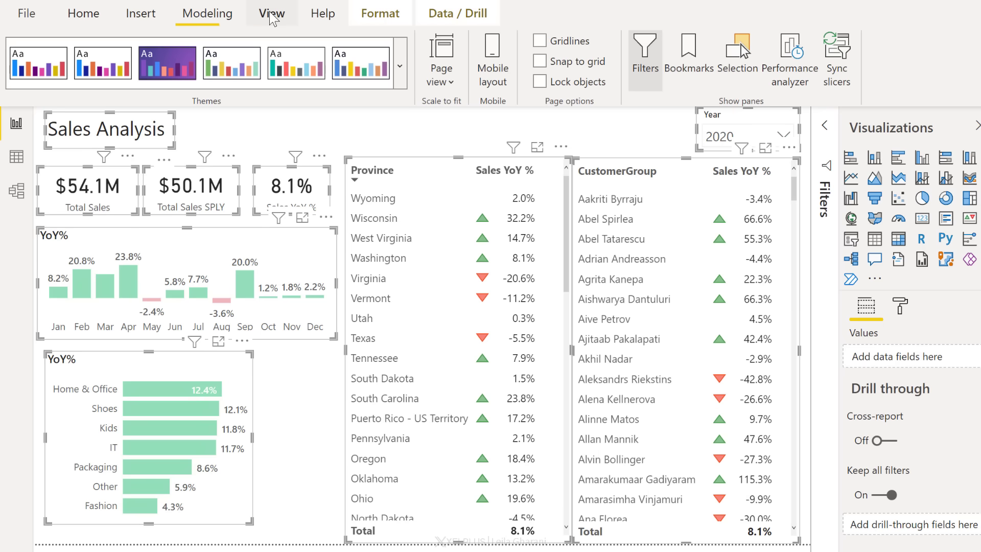
left_click(558, 85)
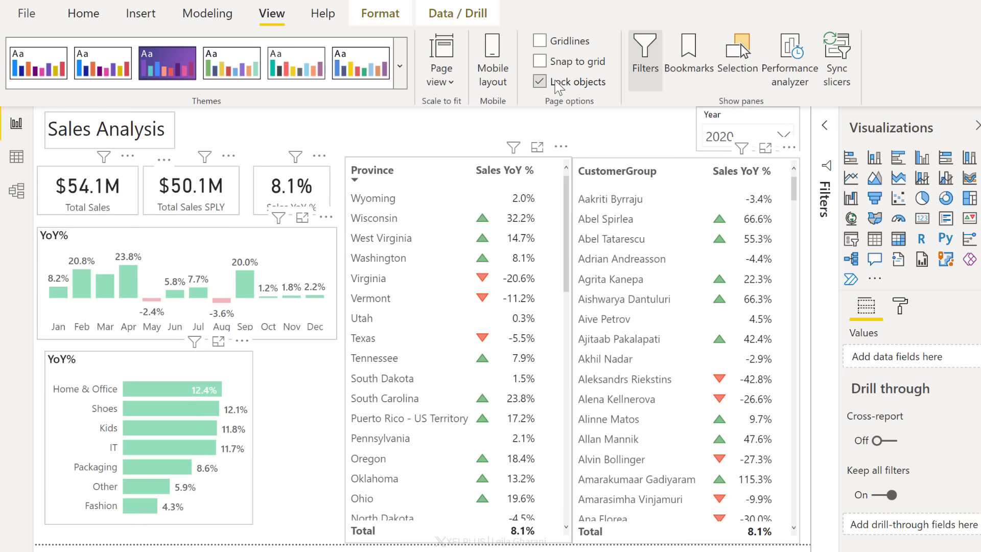
left_click(499, 124)
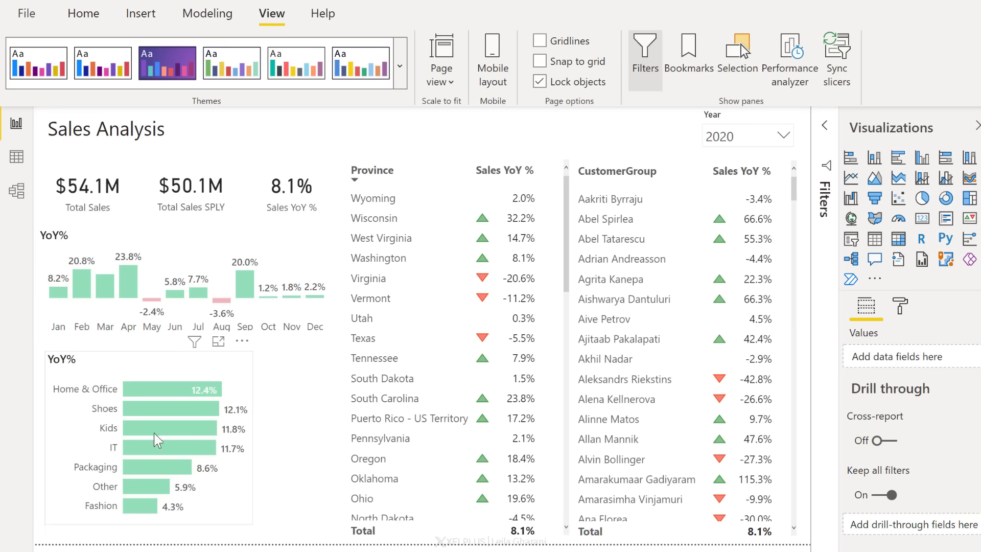
Verify the YoY% charts and the Total Sales and Total Sales SPLY cards are locked
left_click(209, 395)
left_click(116, 291)
left_click(87, 192)
left_click(190, 191)
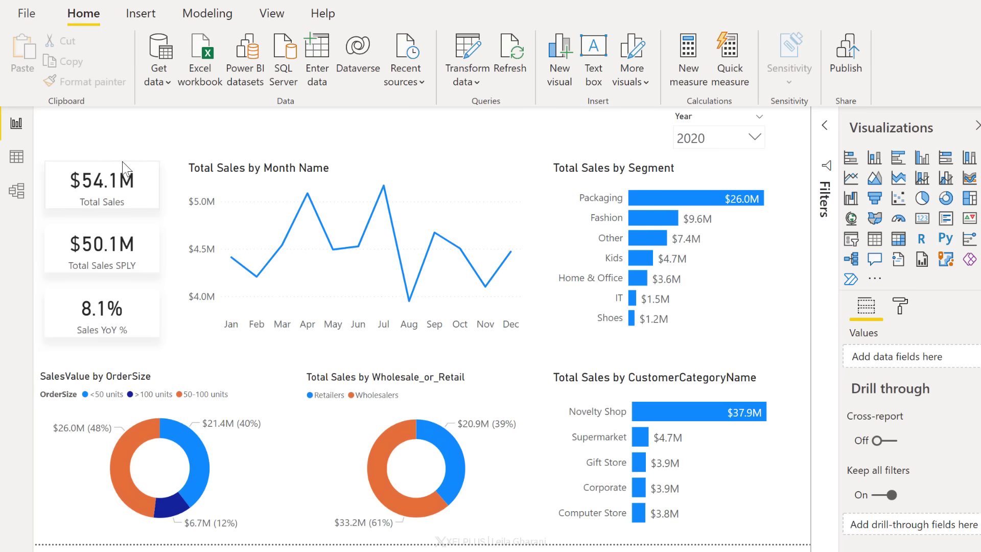
Export the entire report as a PDF from the File menu's export options
left_click(31, 22)
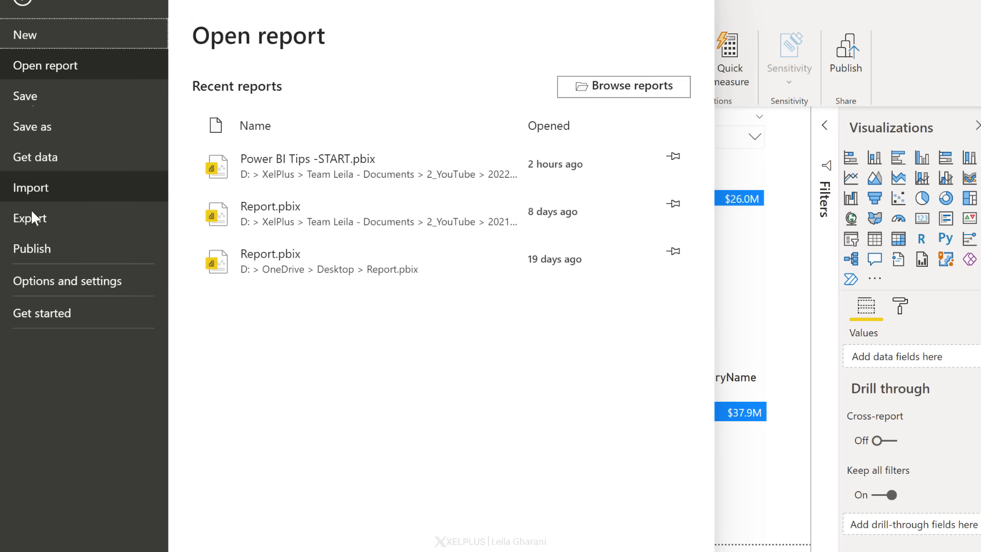
left_click(33, 217)
left_click(313, 149)
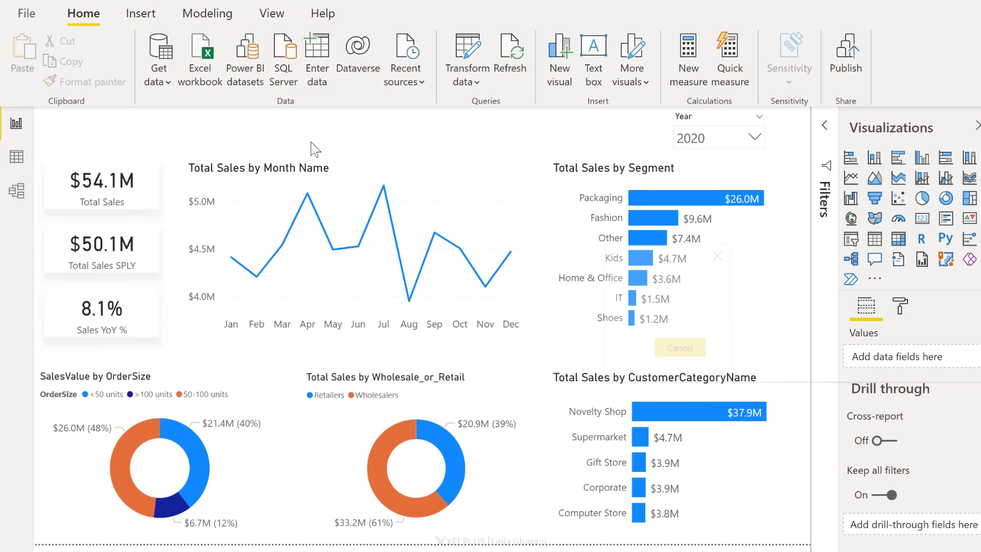